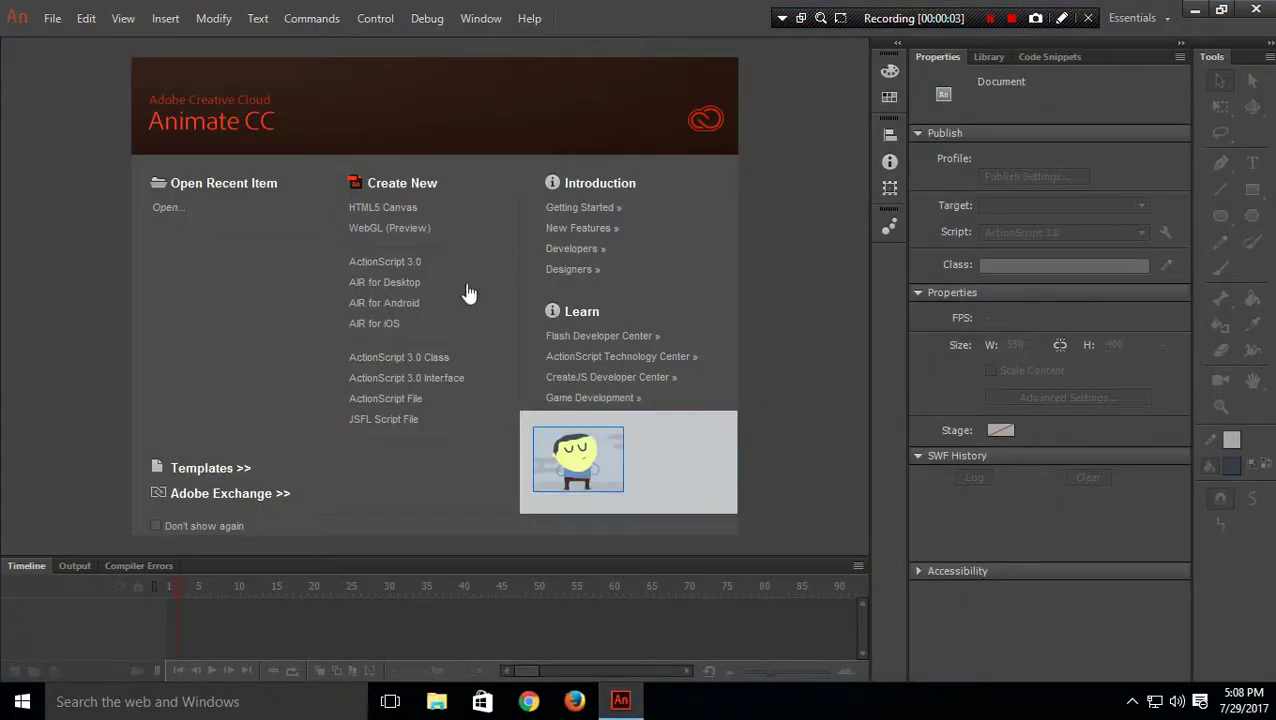
Start a new ActionScript 3.0 document and draw a dark blue circle on the stage's left
click(412, 261)
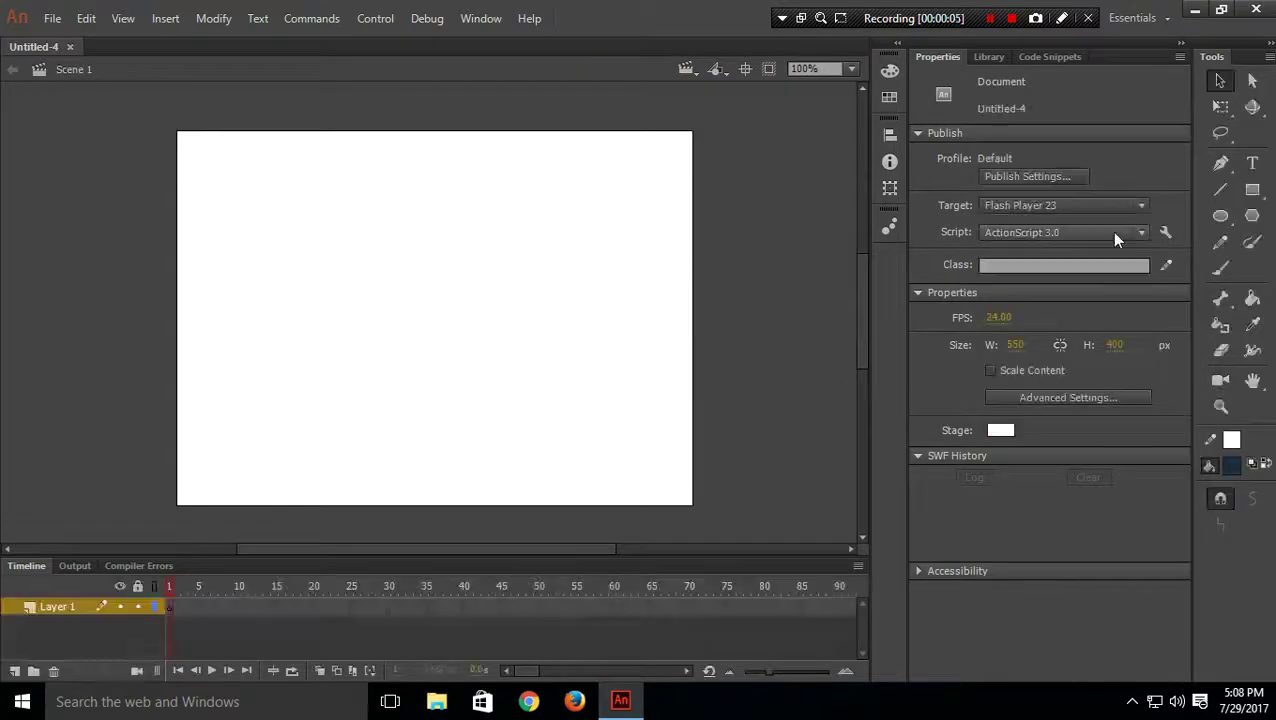
click(1221, 216)
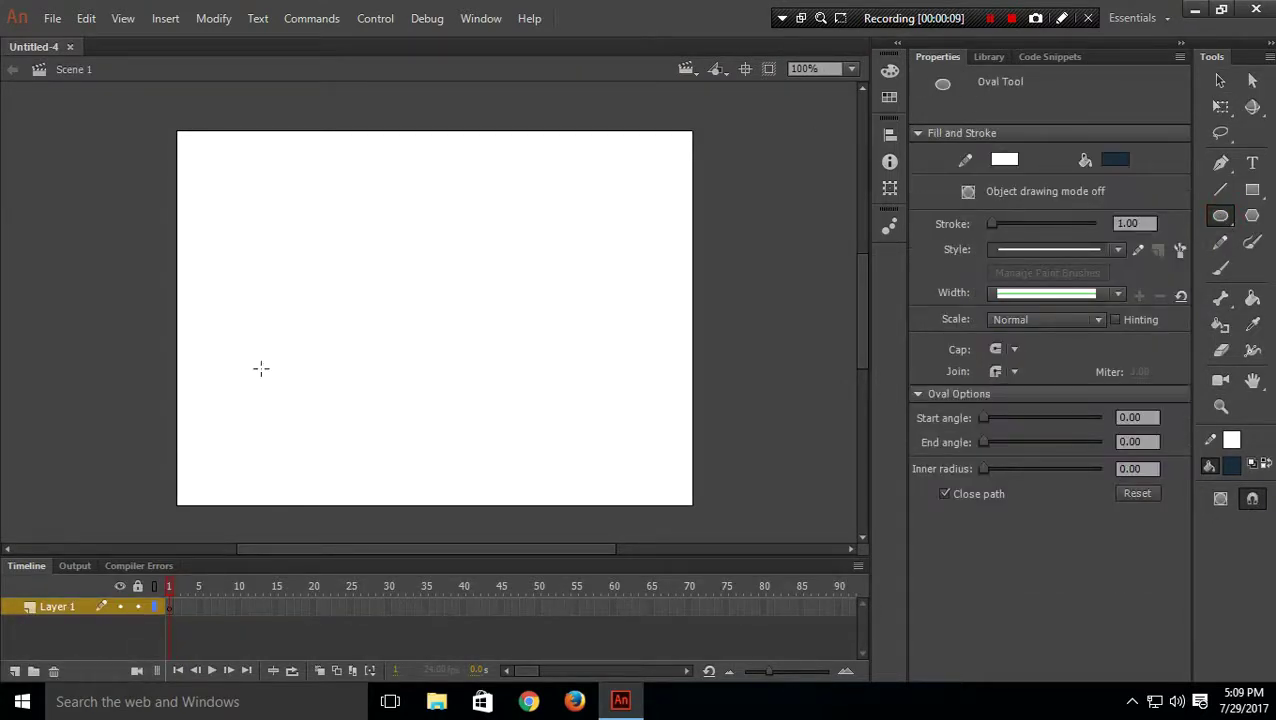
drag(196, 305, 247, 356)
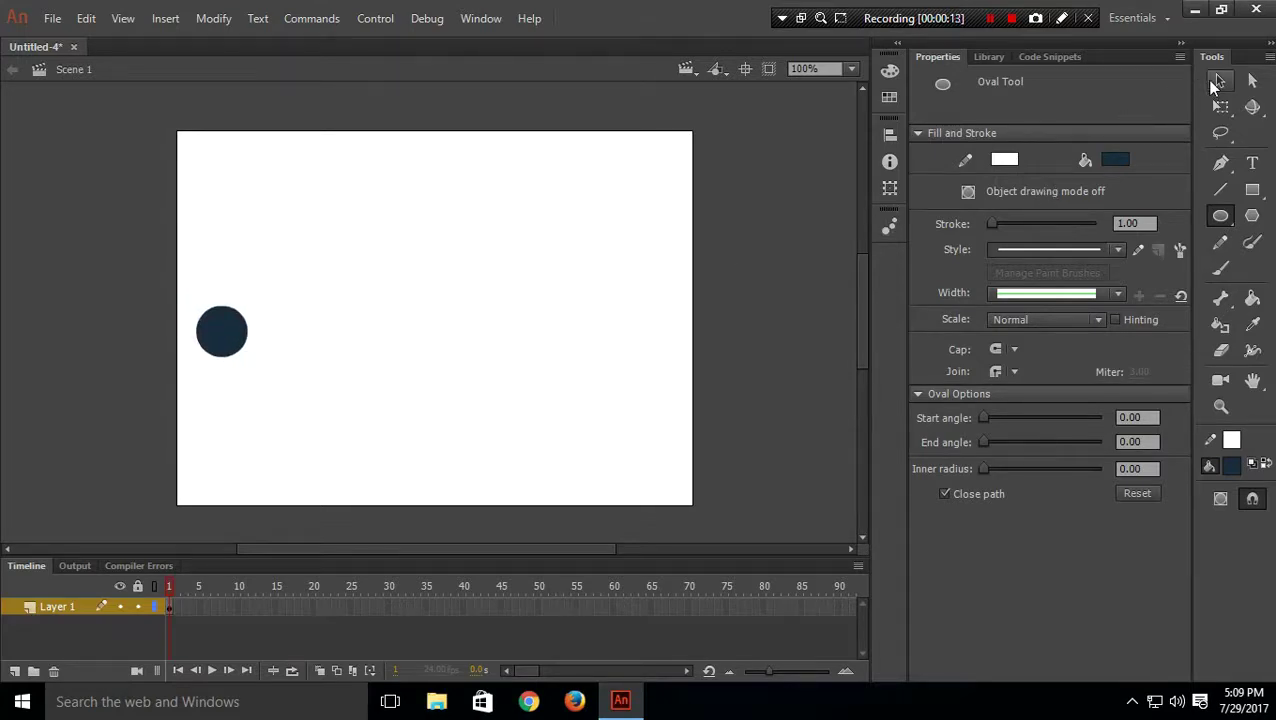
Select the circle and shift it slightly up and to the left
click(1220, 80)
drag(142, 265, 293, 441)
drag(234, 340, 219, 324)
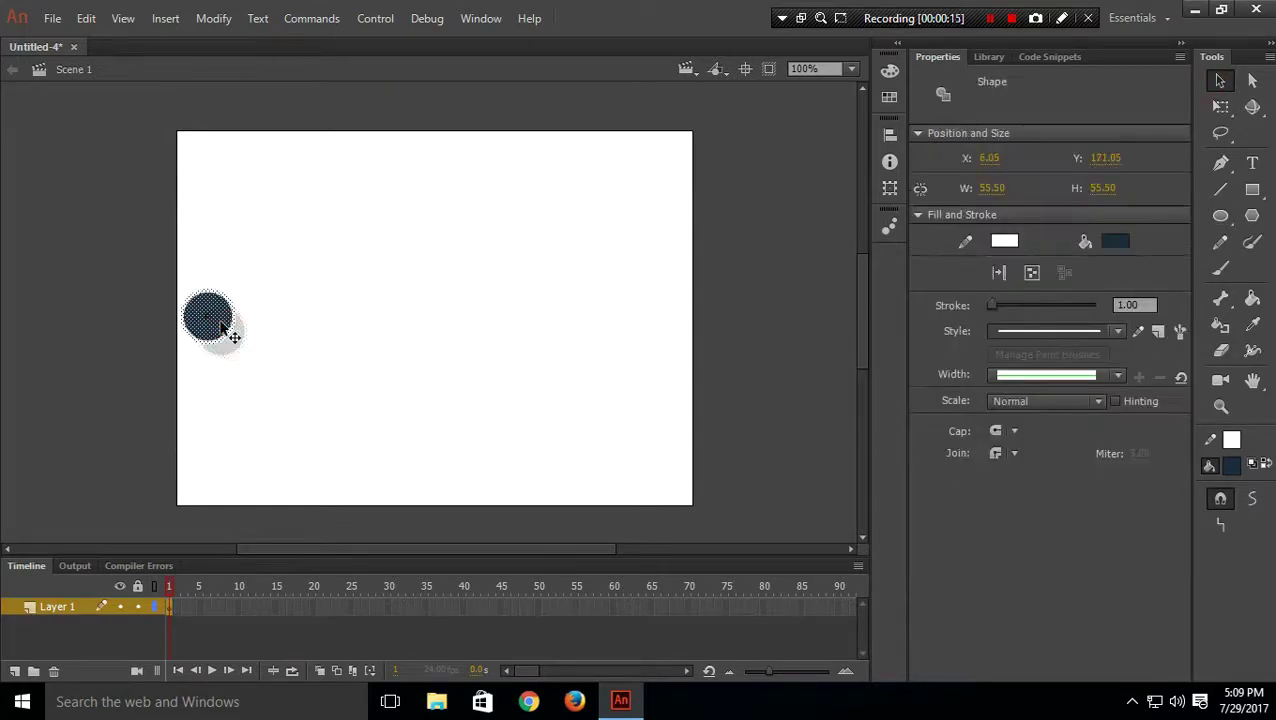
click(250, 24)
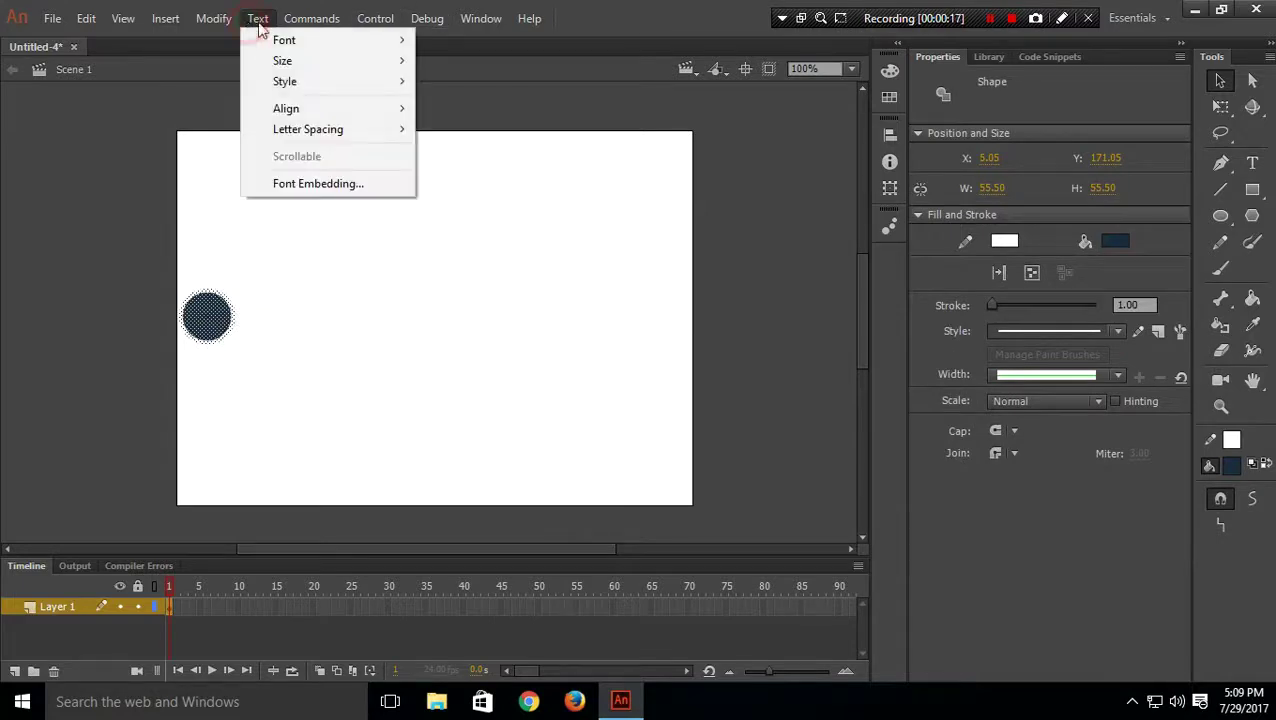
mouse_move(474, 22)
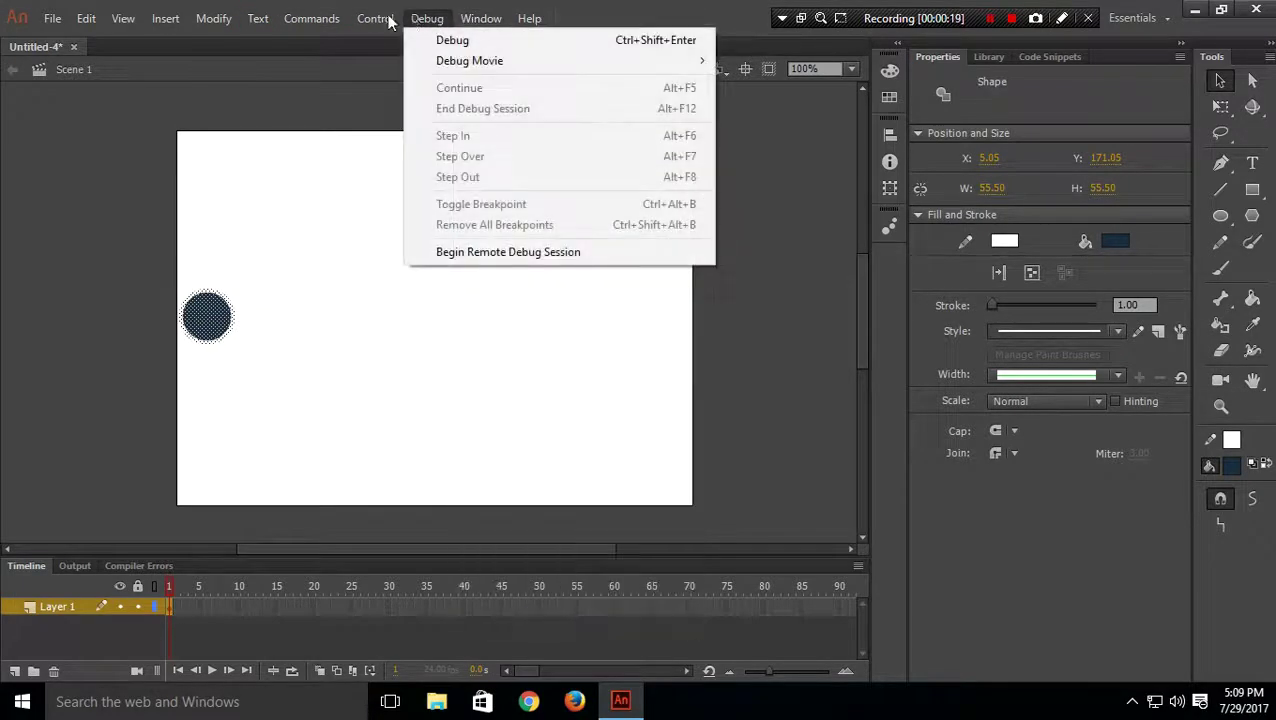
mouse_move(375, 18)
mouse_move(440, 177)
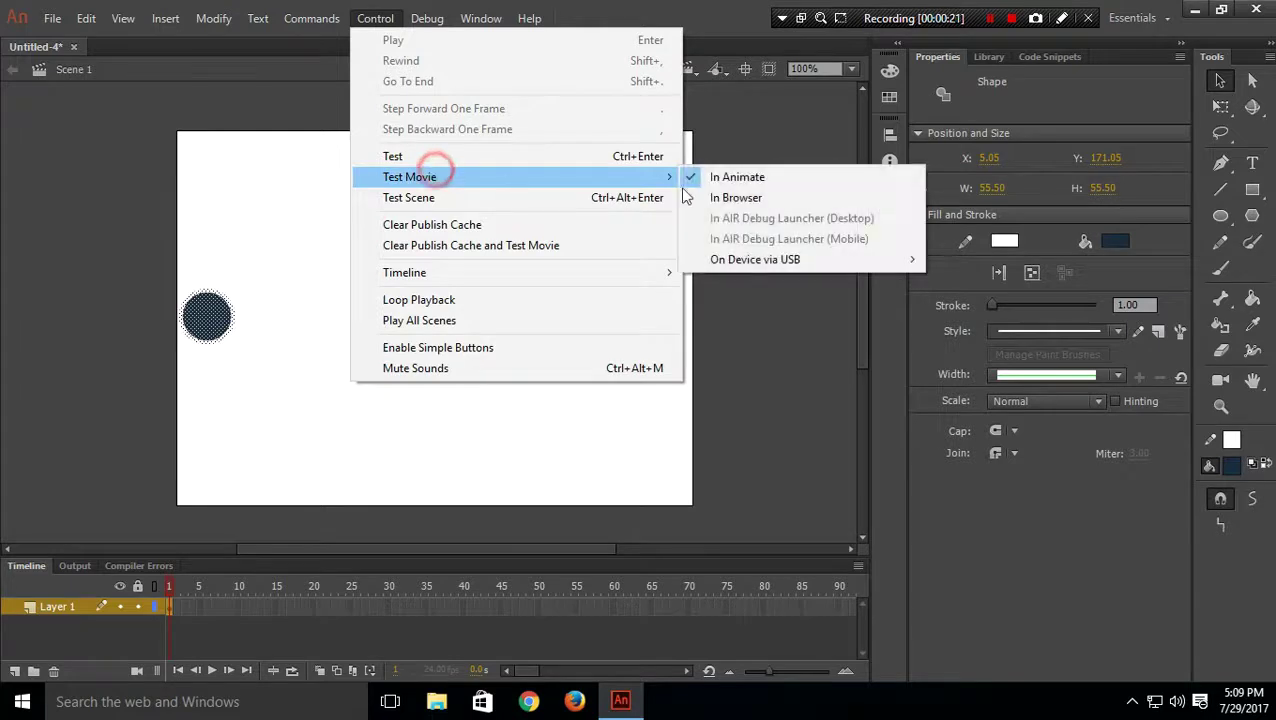
click(740, 178)
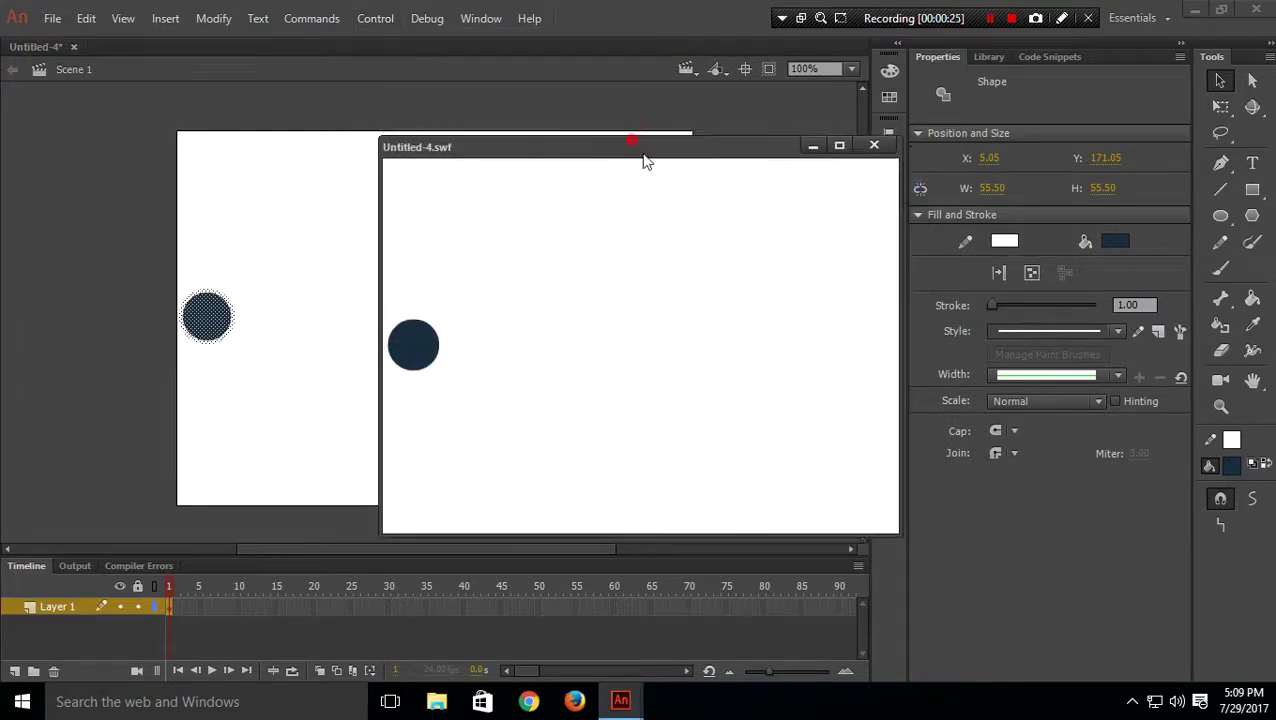
drag(644, 150, 622, 167)
click(852, 157)
drag(237, 323, 692, 338)
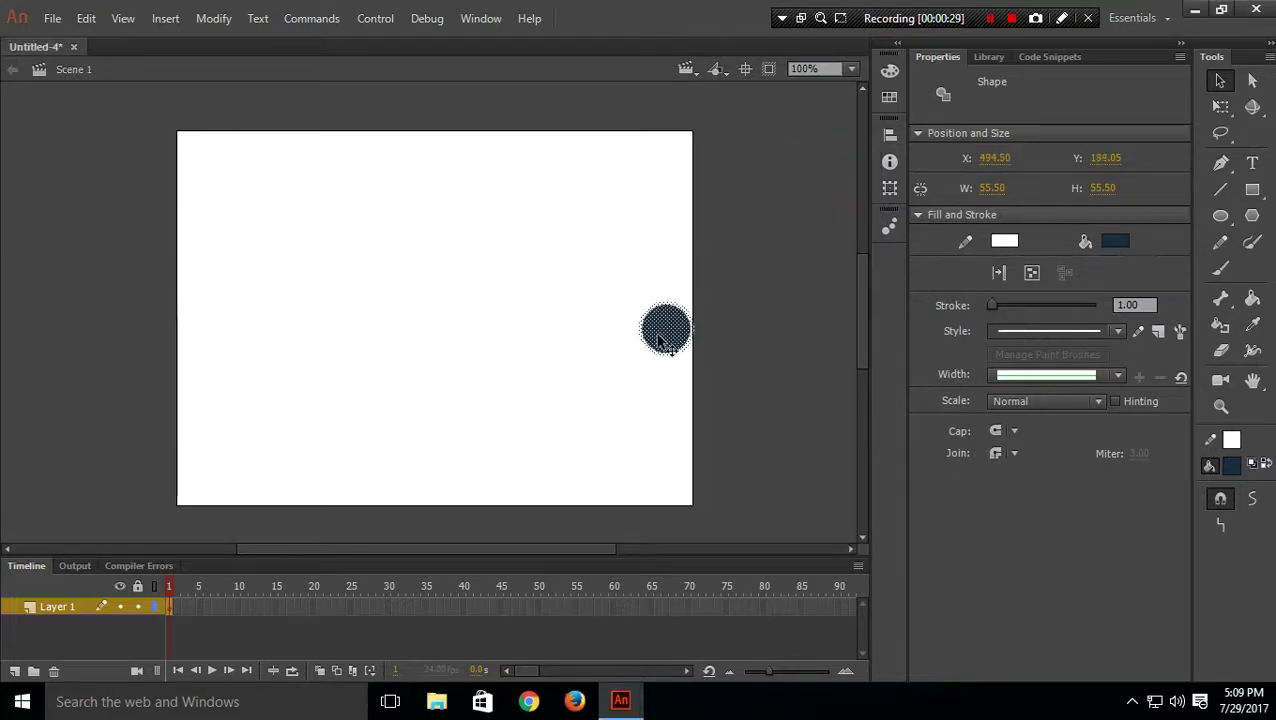
key(ctrl+z)
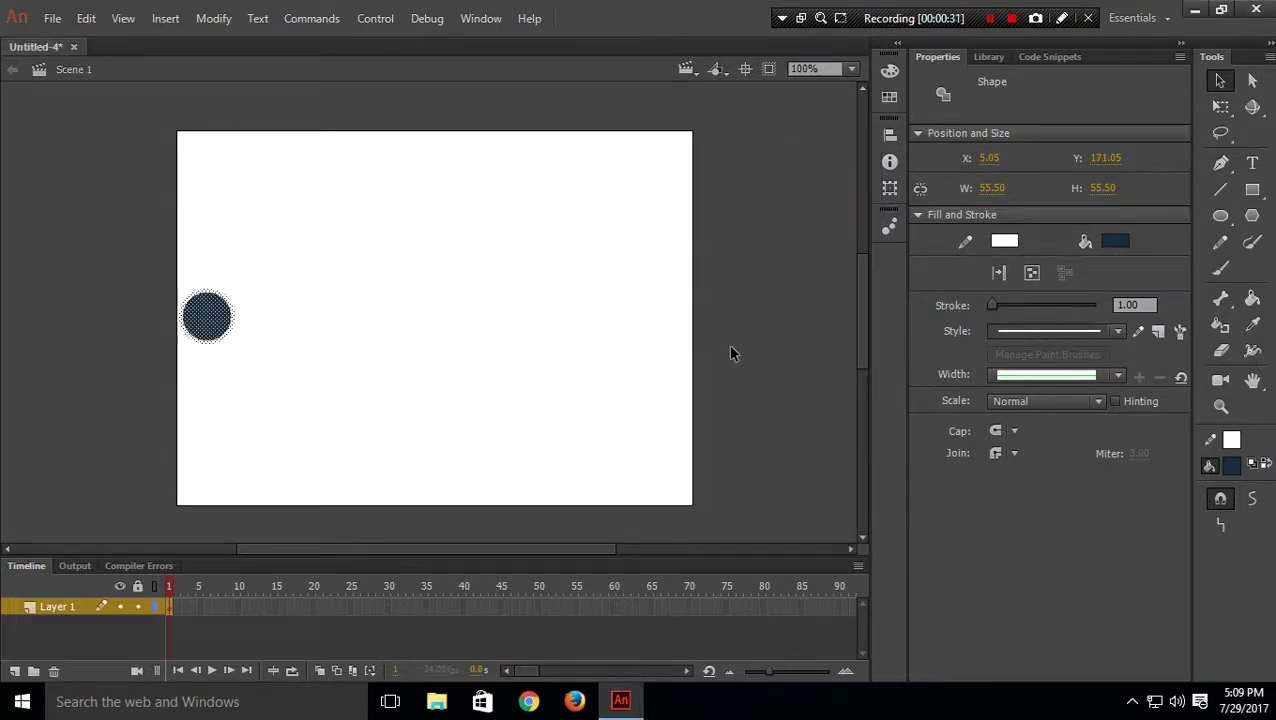
click(240, 354)
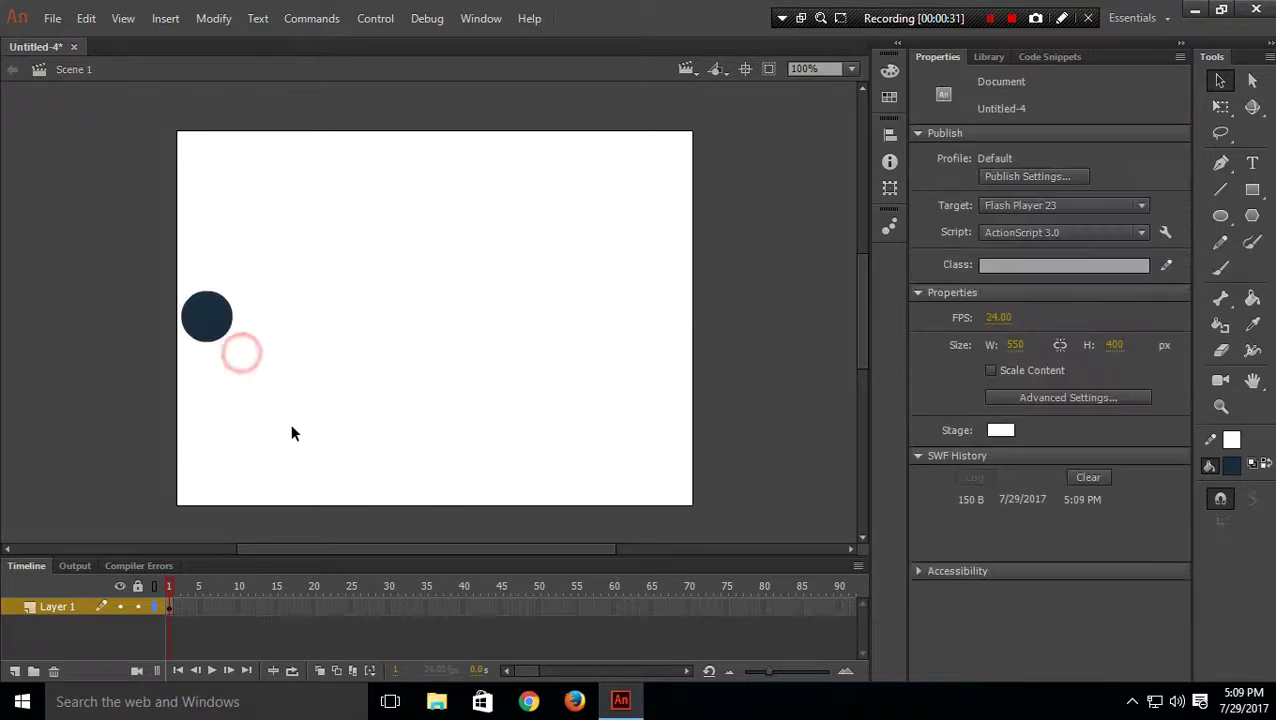
Insert keyframes 2–5, nudging the circle right with Shift+Right arrow
right_click(176, 608)
click(277, 222)
drag(205, 313, 231, 313)
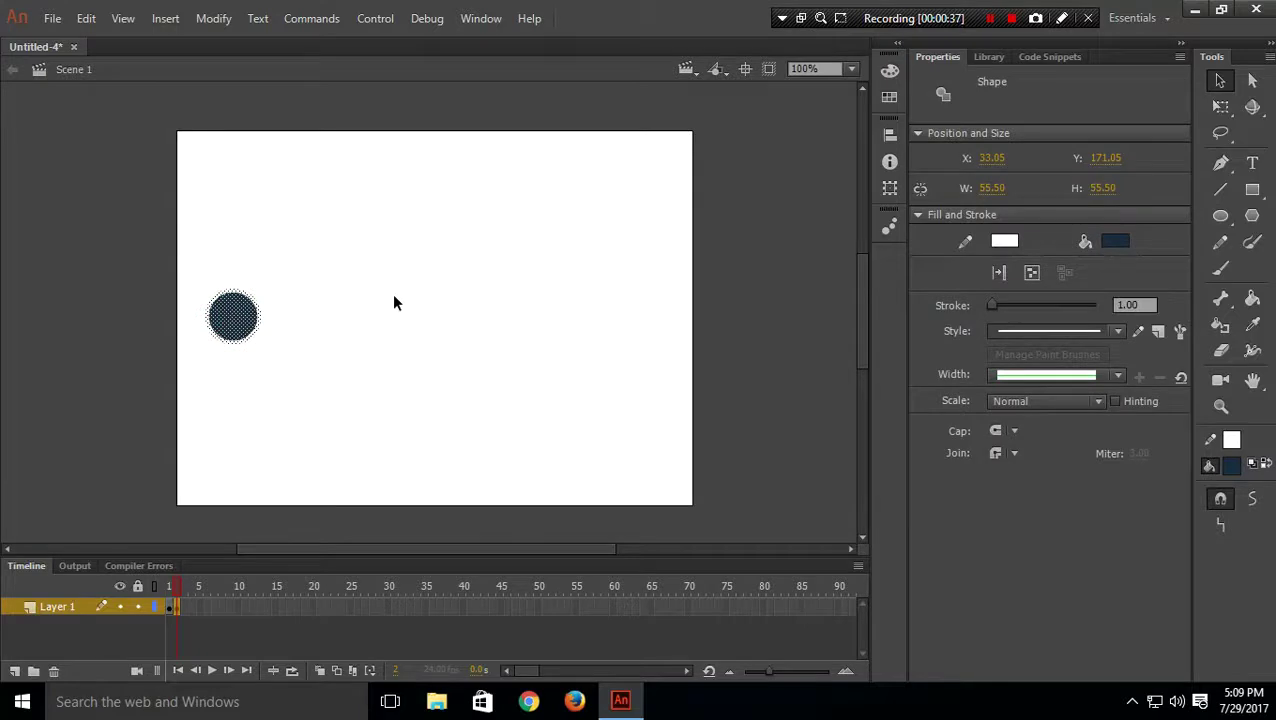
key(ctrl+z)
key(shift+Right)
key(shift+Right)
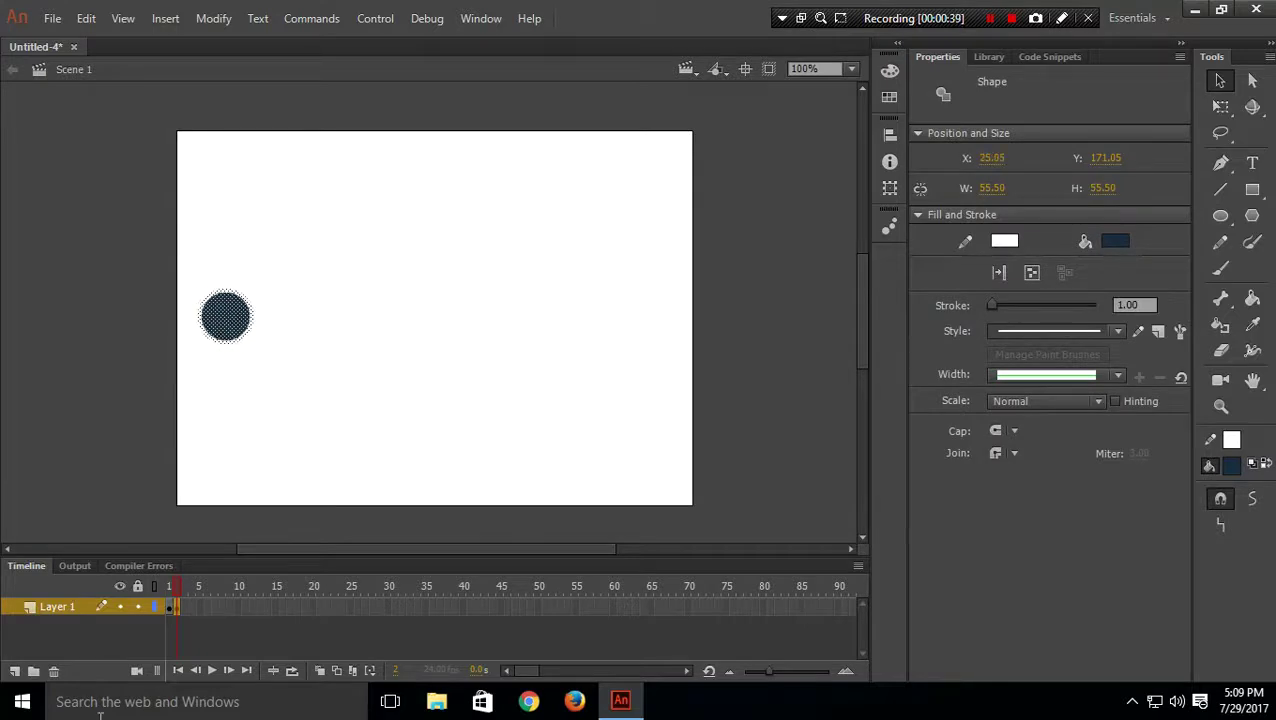
right_click(177, 606)
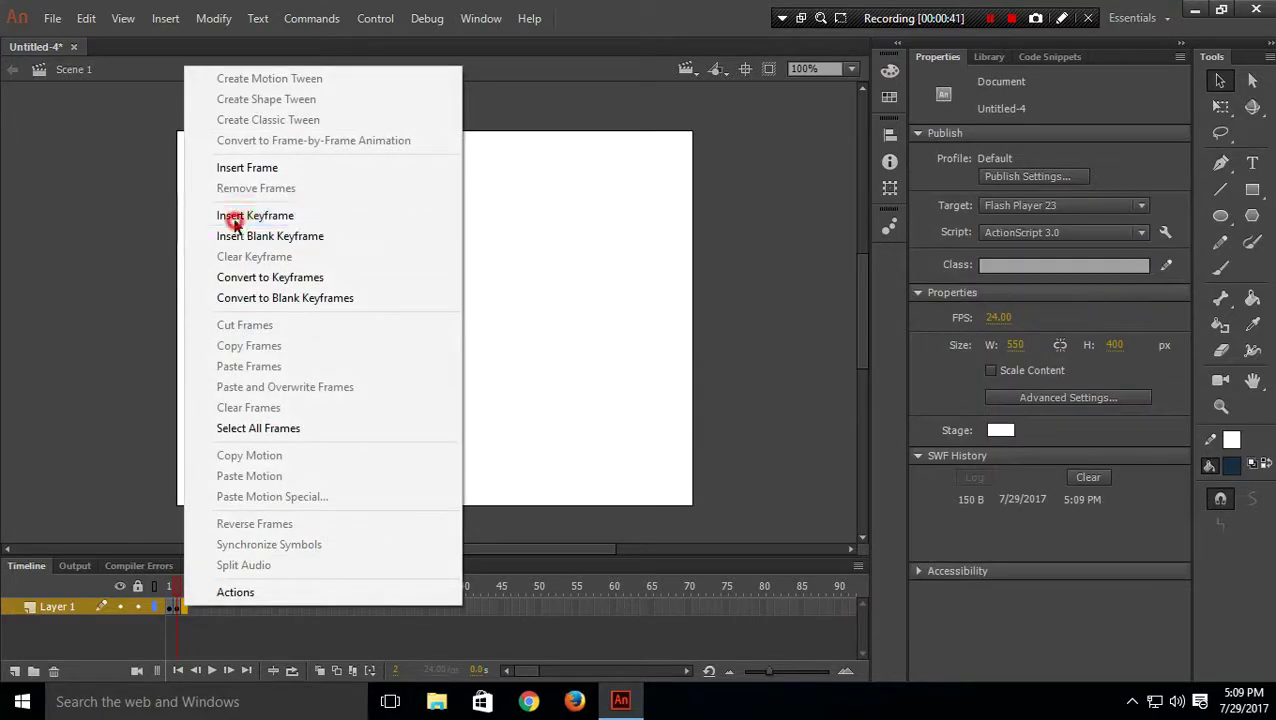
click(233, 222)
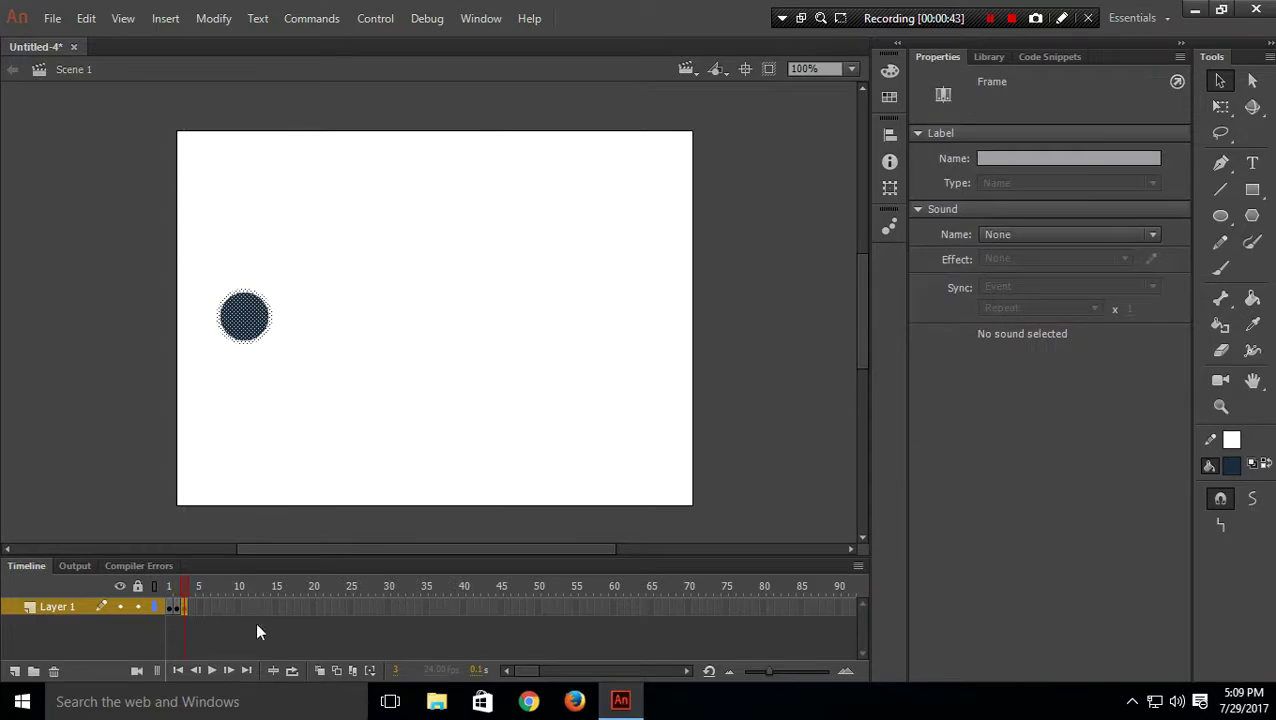
right_click(193, 612)
click(296, 221)
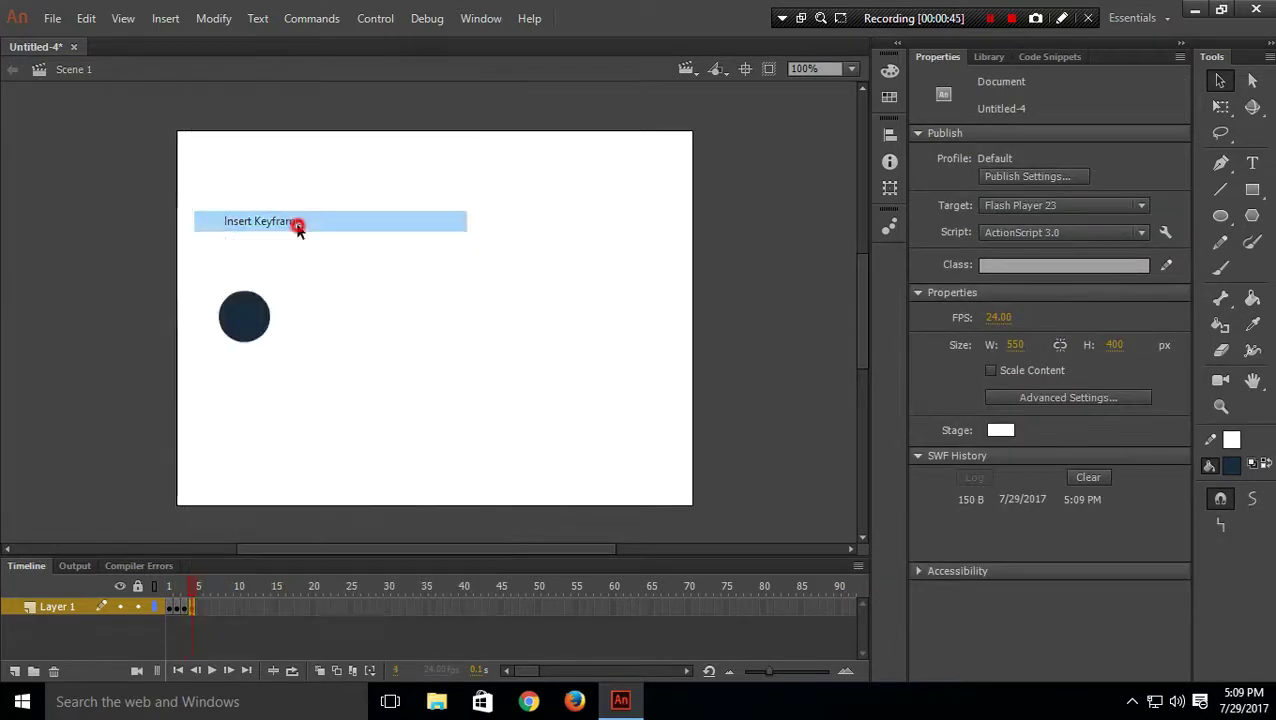
key(shift+Right)
key(shift+Right)
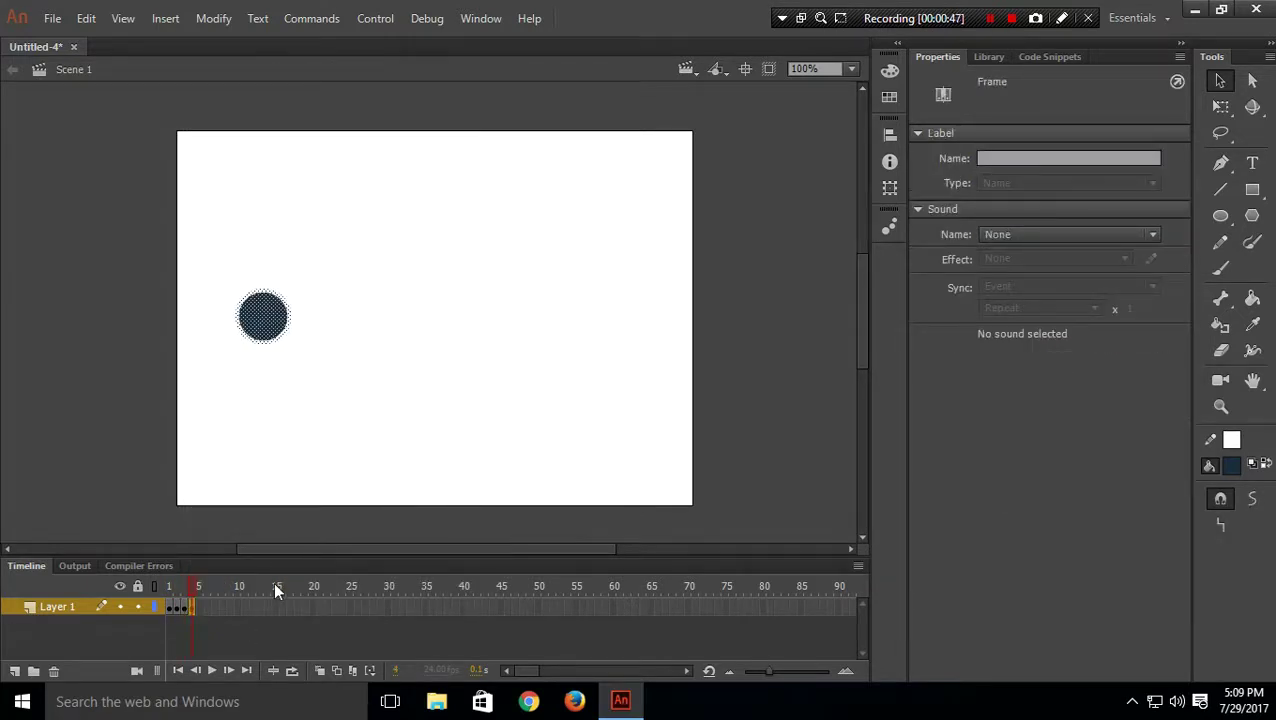
right_click(199, 613)
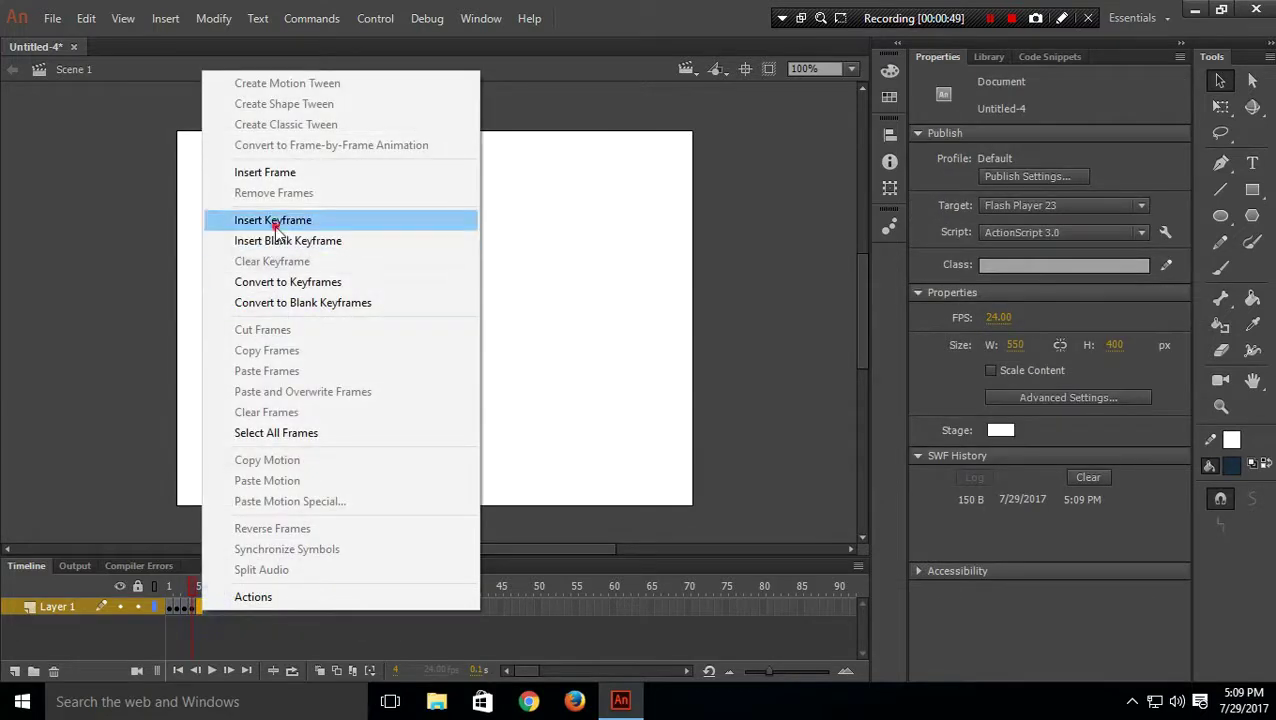
click(376, 222)
key(shift+Right)
key(shift+Right)
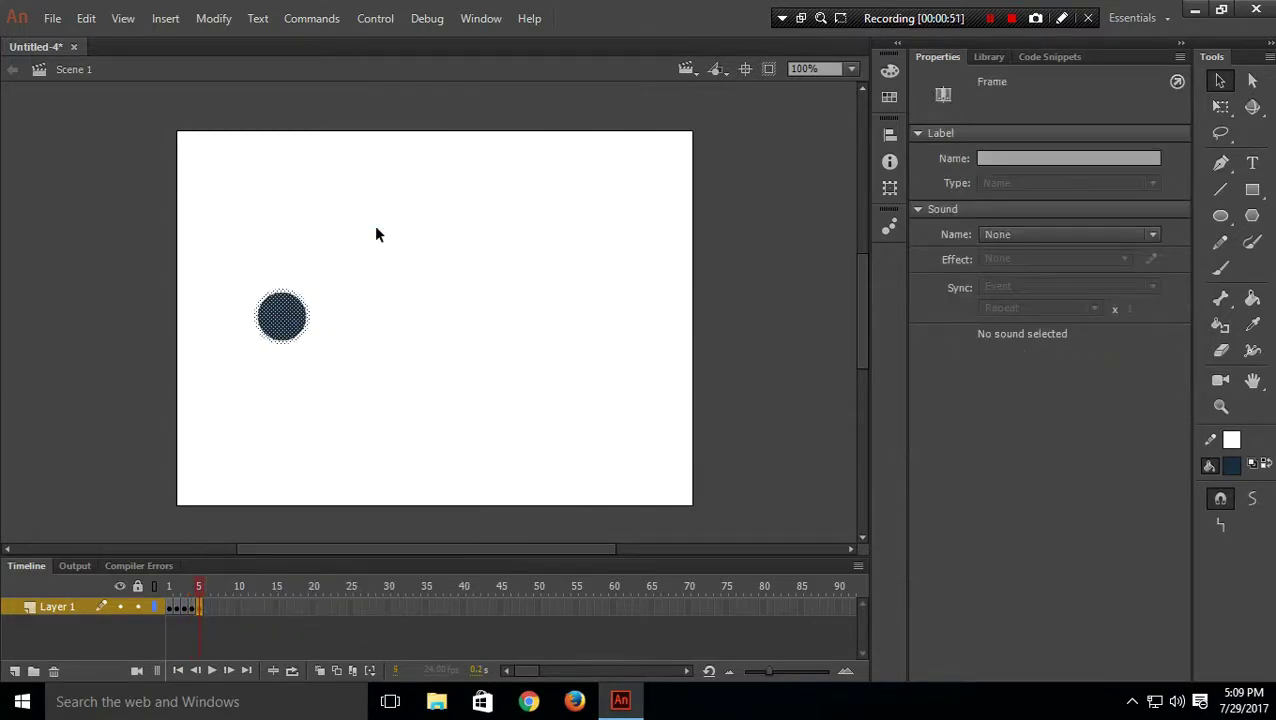
Add keyframes 6–12 with F6, shifting the circle right in each
key(F6)
key(shift+Right)
key(shift+Right)
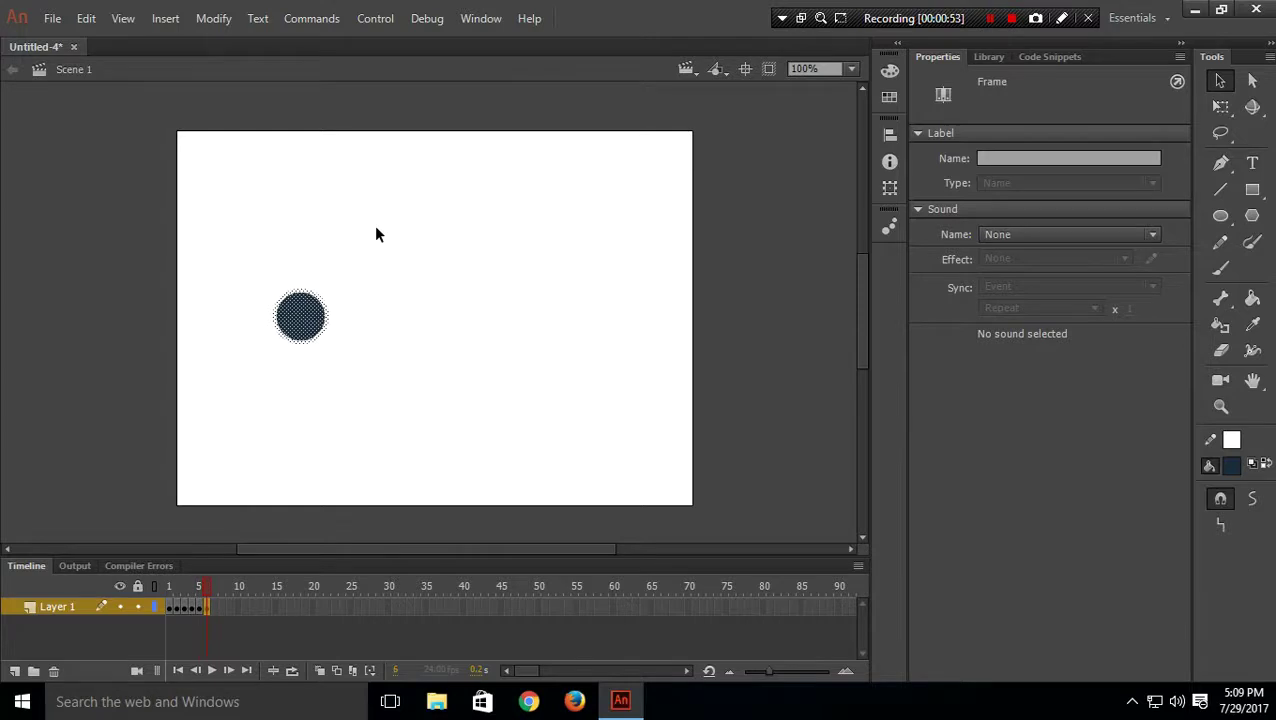
key(F6)
key(shift+Right)
key(shift+Right)
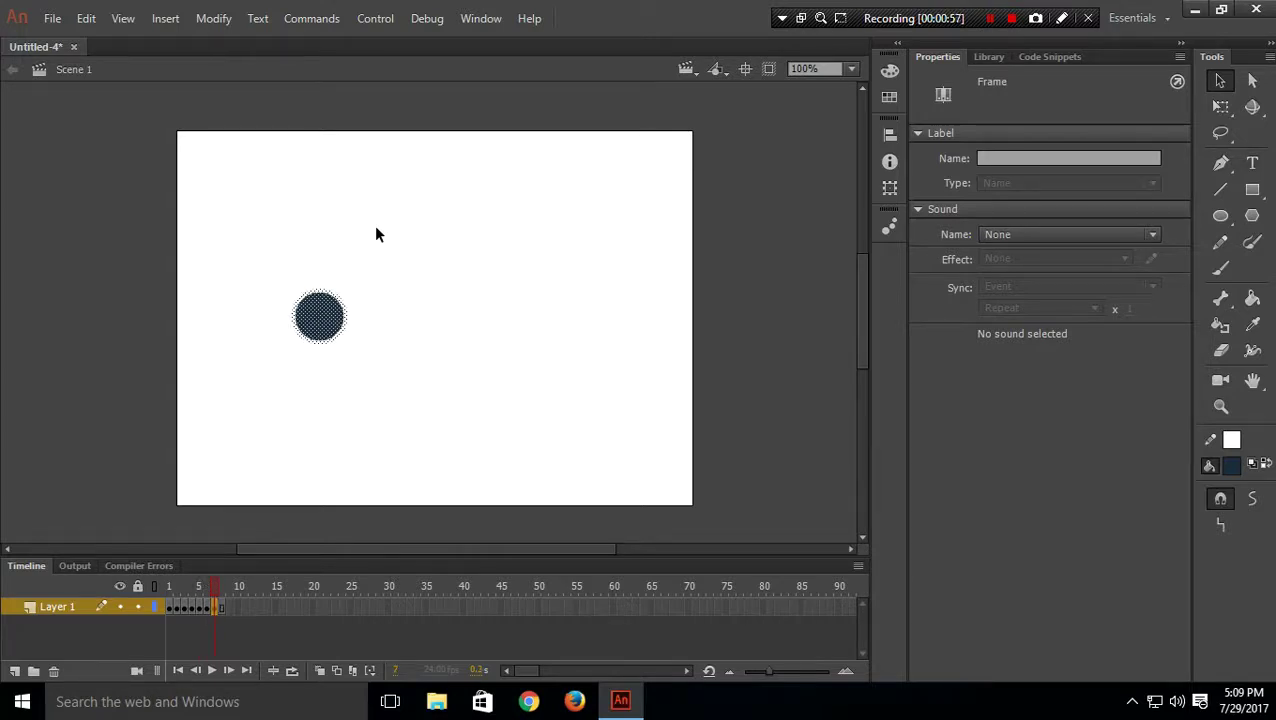
key(shift+Right)
key(shift+Right)
key(F6)
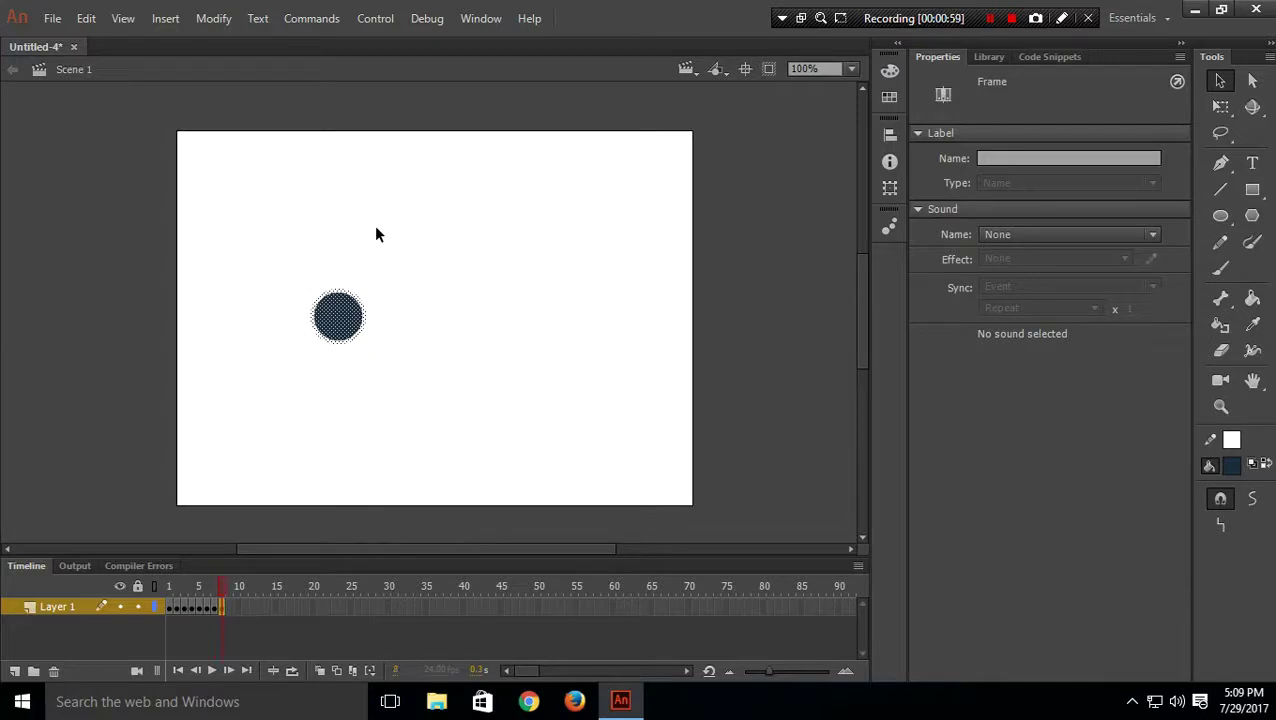
key(shift+Right)
key(shift+Right)
key(F6)
key(shift+Right)
key(shift+Right)
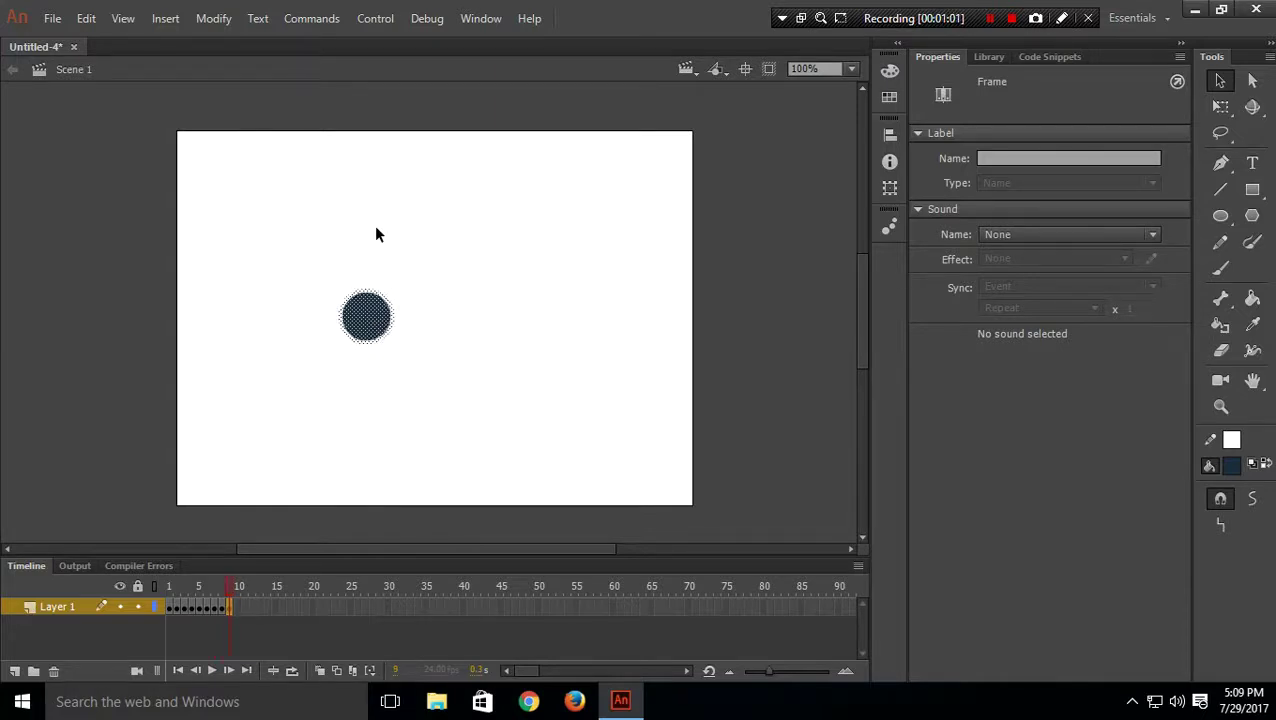
key(F6)
key(shift+Right)
key(shift+Right)
key(shift+Right)
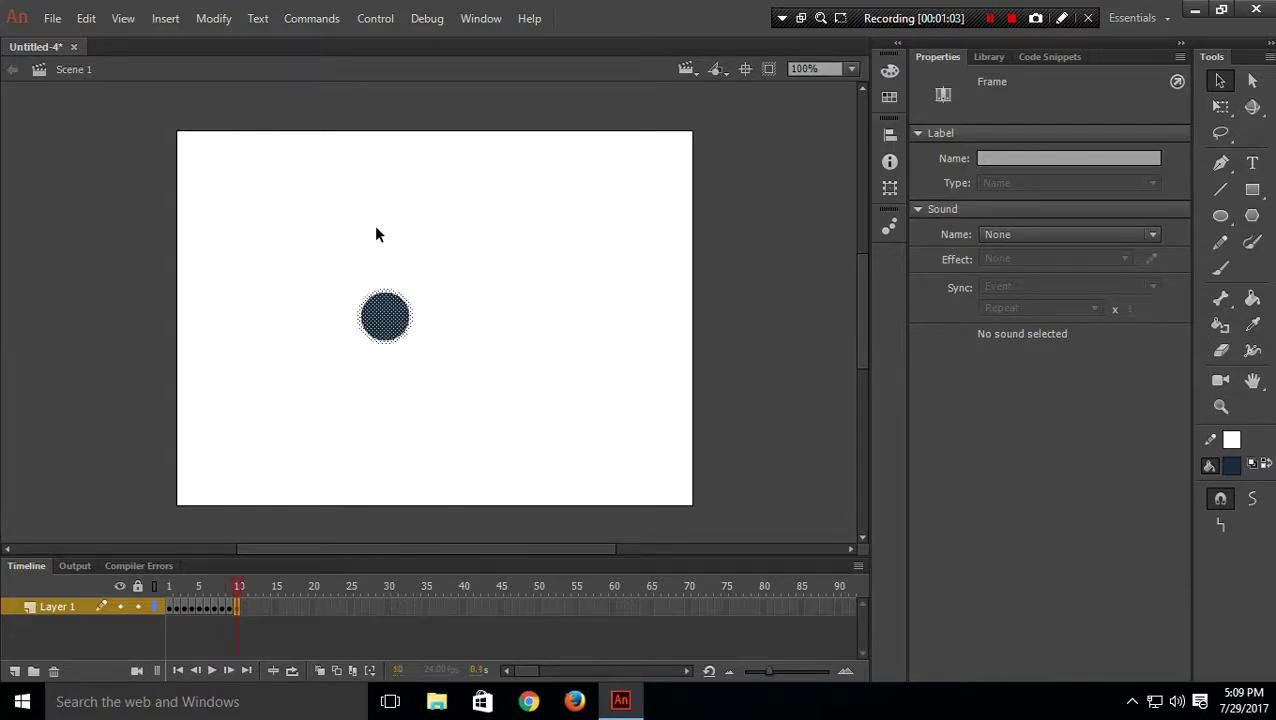
key(F6)
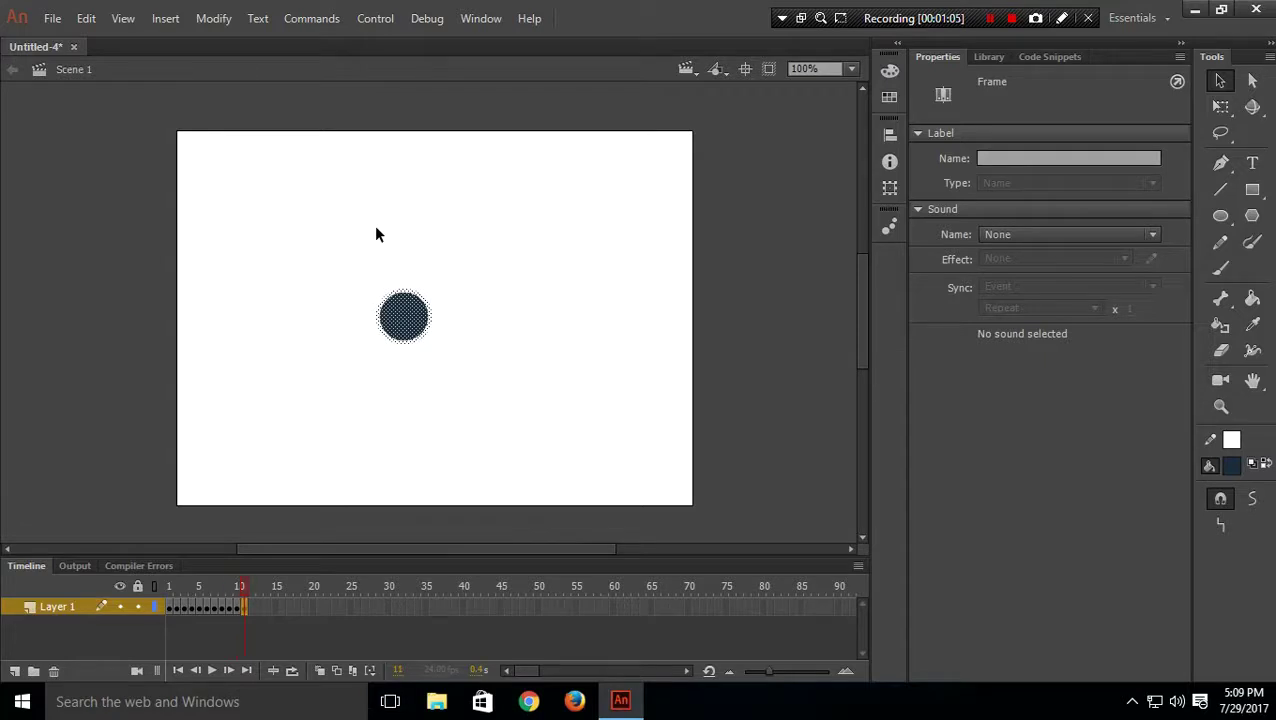
key(shift+Right)
key(shift+Right)
key(shift+Right)
key(F6)
key(shift+Right)
key(shift+Right)
key(shift+Right)
Add keyframes 13–20, moving the circle right until it reaches the stage's right edge
key(F6)
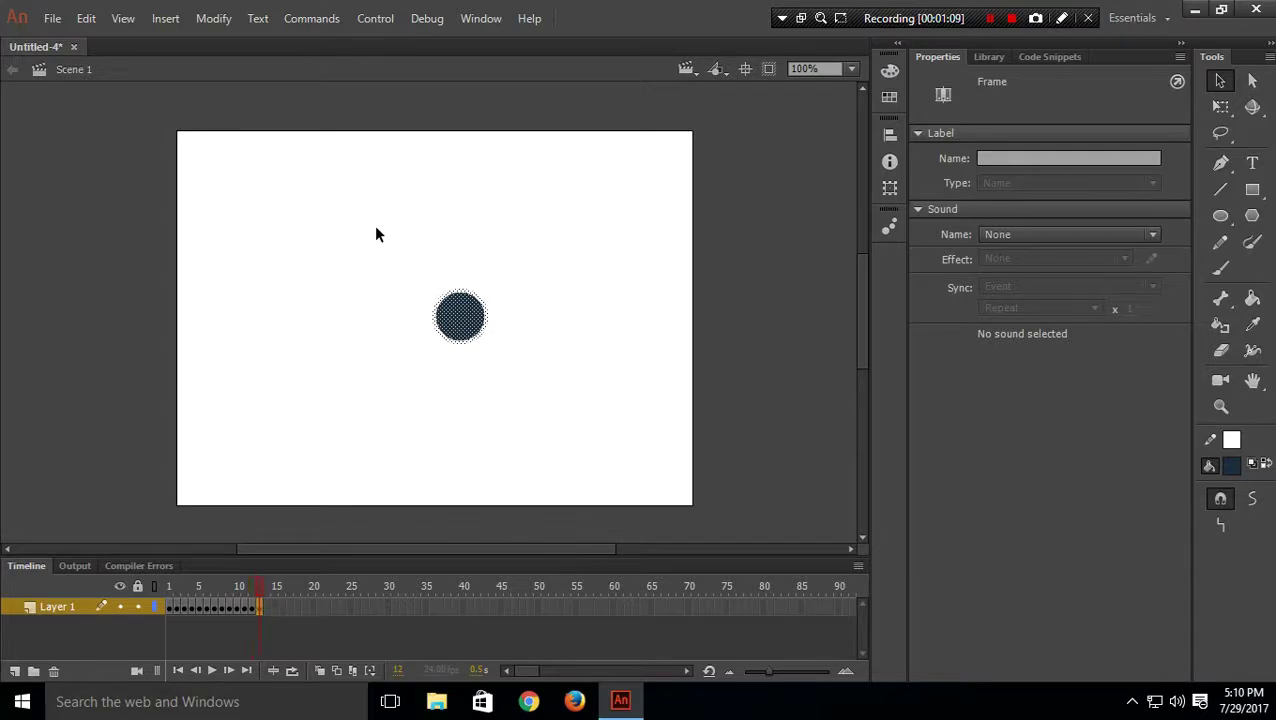
key(shift+Right)
key(shift+Right)
key(shift+Right)
key(F6)
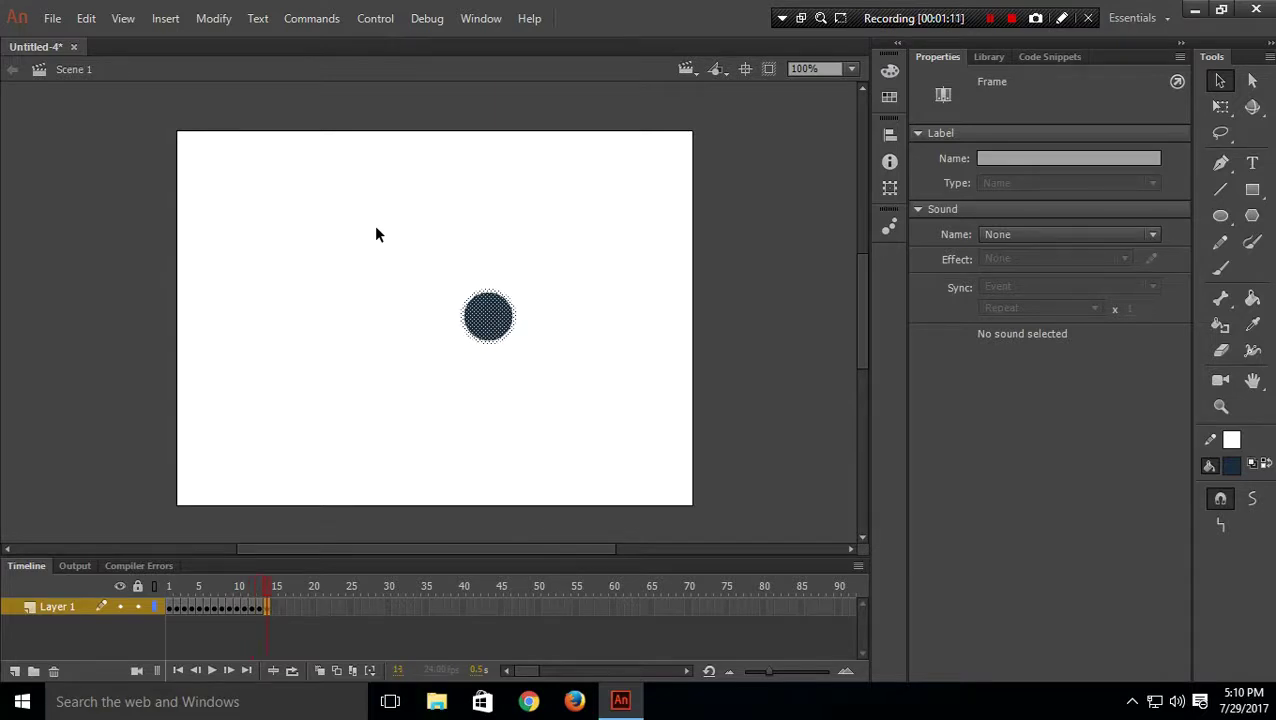
key(shift+Right)
key(shift+Right)
key(shift+Right)
key(F6)
key(shift+Right)
key(shift+Right)
key(shift+Right)
key(F6)
key(shift+Right)
key(shift+Right)
key(shift+Right)
key(F6)
key(shift+Right)
key(shift+Right)
key(shift+Right)
key(F6)
key(shift+Right)
key(shift+Right)
key(shift+Right)
key(F6)
key(shift+Right)
key(shift+Right)
key(shift+Right)
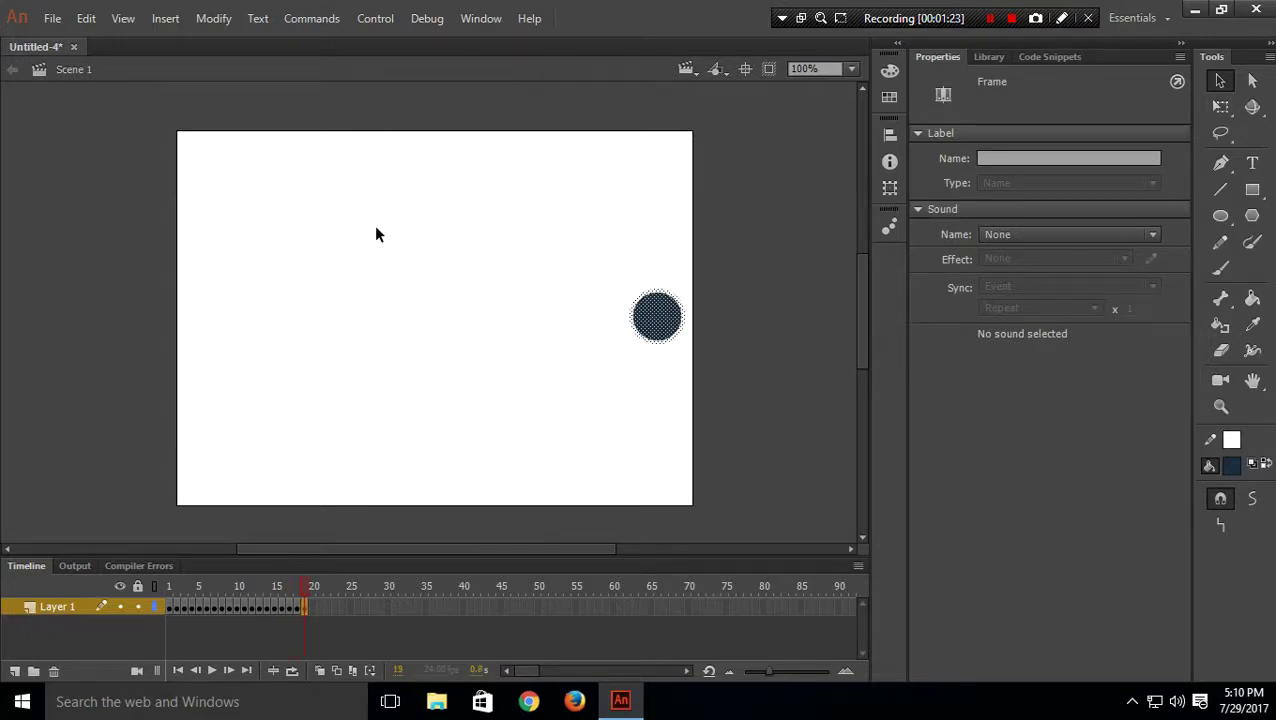
key(F6)
key(shift+Right)
Deselect the circle and preview the animation with Test Movie
click(377, 232)
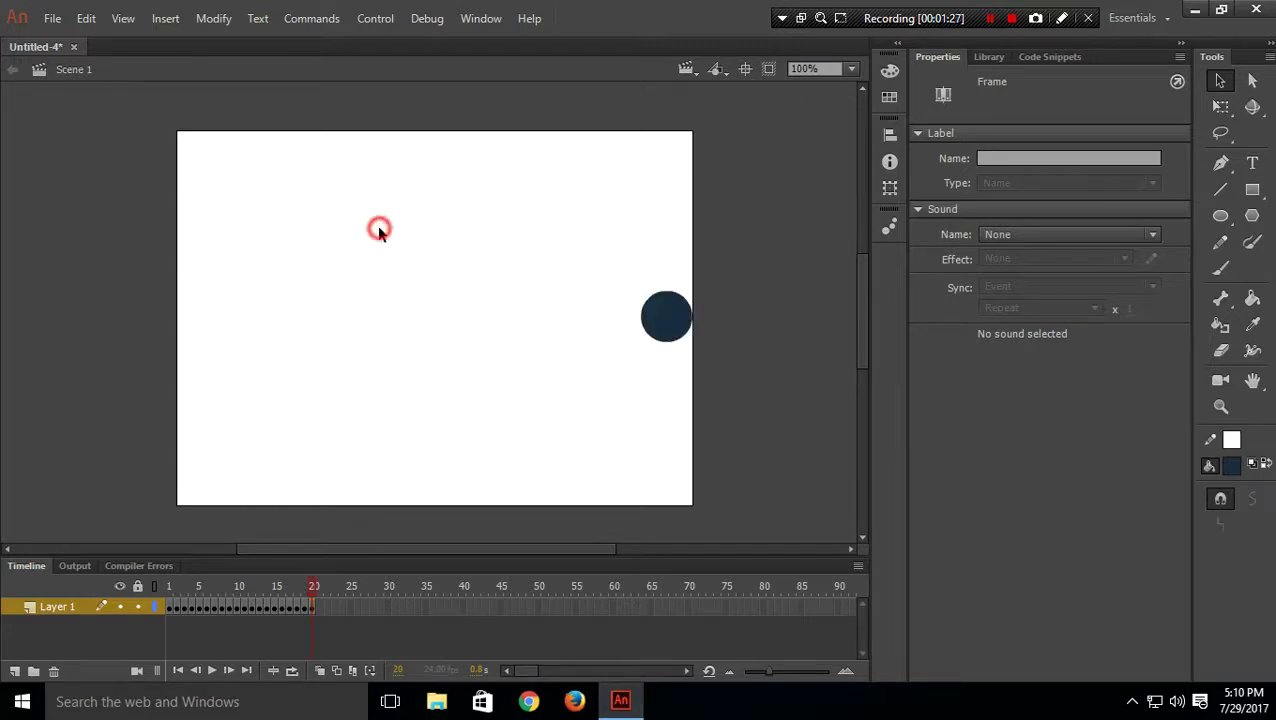
click(375, 20)
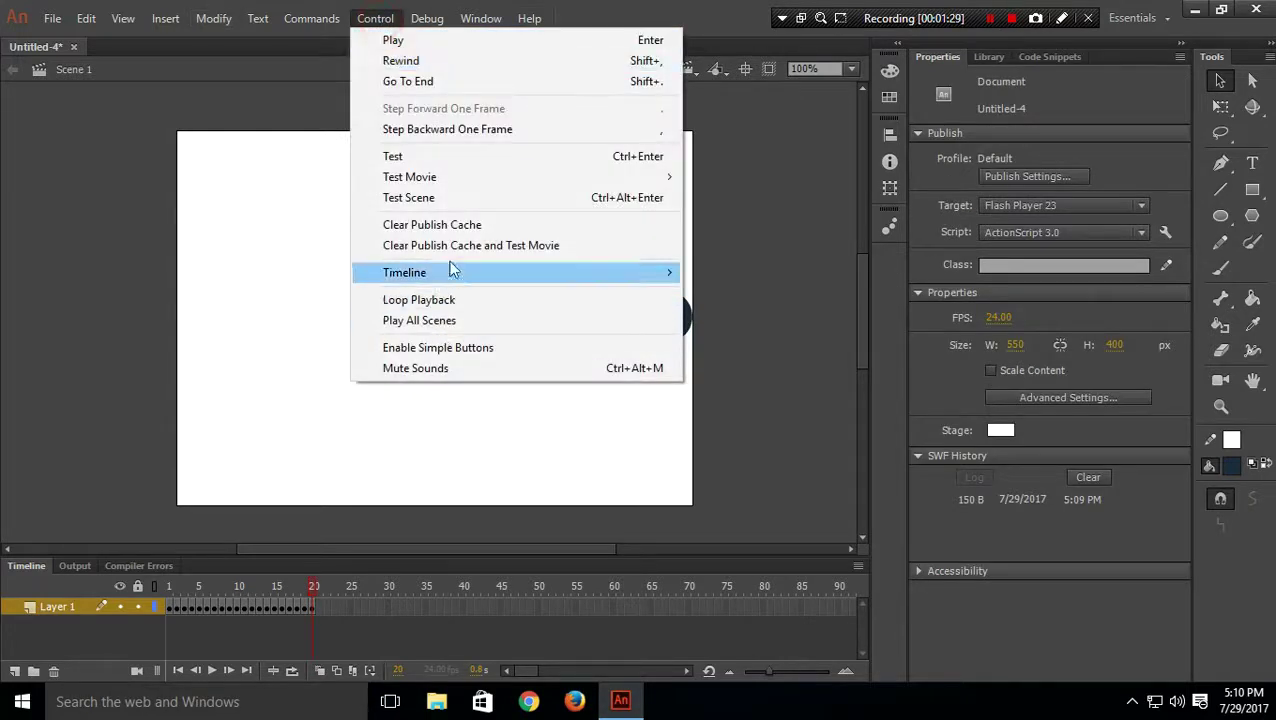
click(452, 185)
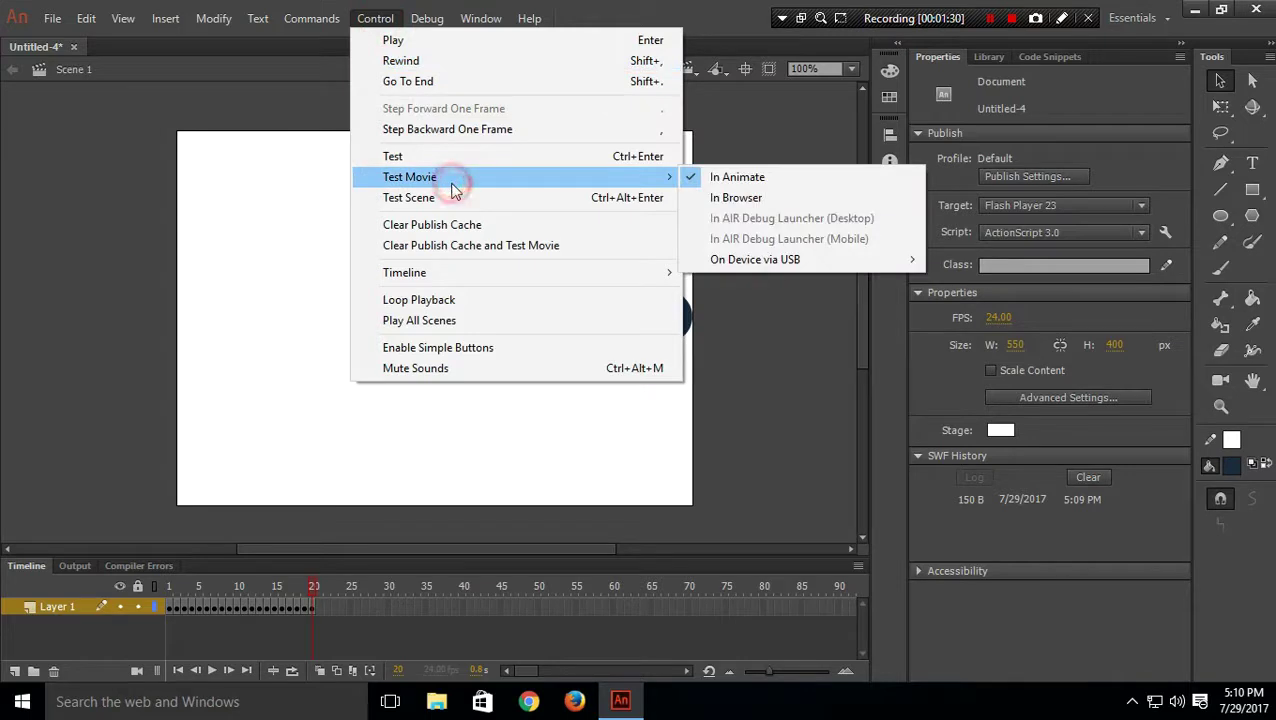
click(851, 175)
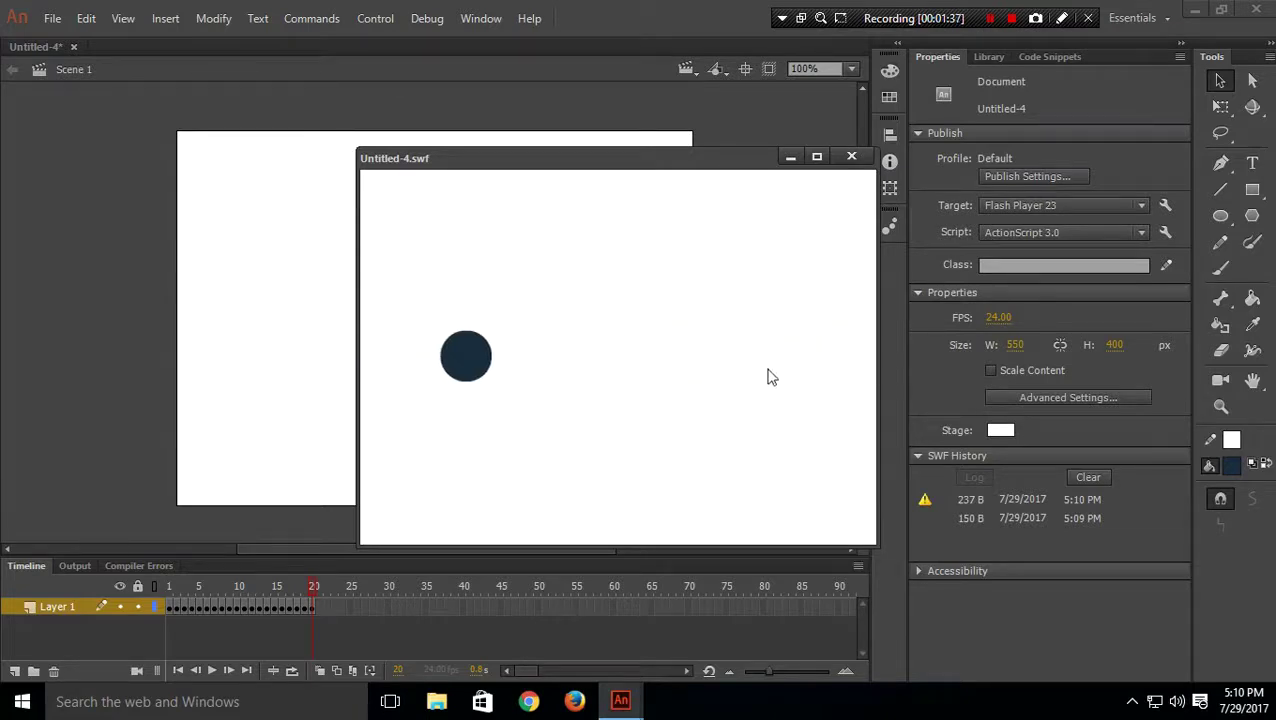
Close the Untitled-4.swf test window and select frame 21 on the timeline
click(851, 157)
click(774, 212)
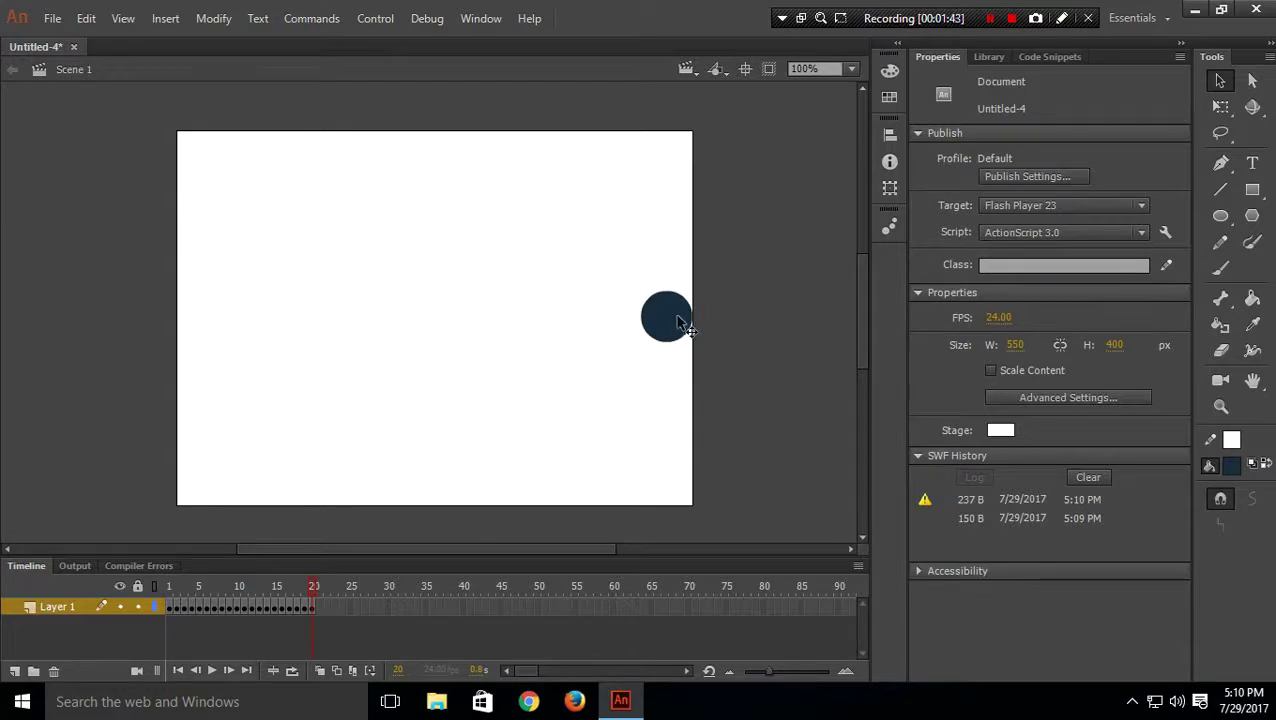
click(317, 607)
Realign the circle at the right edge, then nudge it left on frames 21 and 22
click(681, 318)
drag(615, 280, 705, 378)
mouse_move(661, 327)
mouse_down()
mouse_move(199, 322)
mouse_move(672, 322)
mouse_up()
click(594, 491)
click(698, 606)
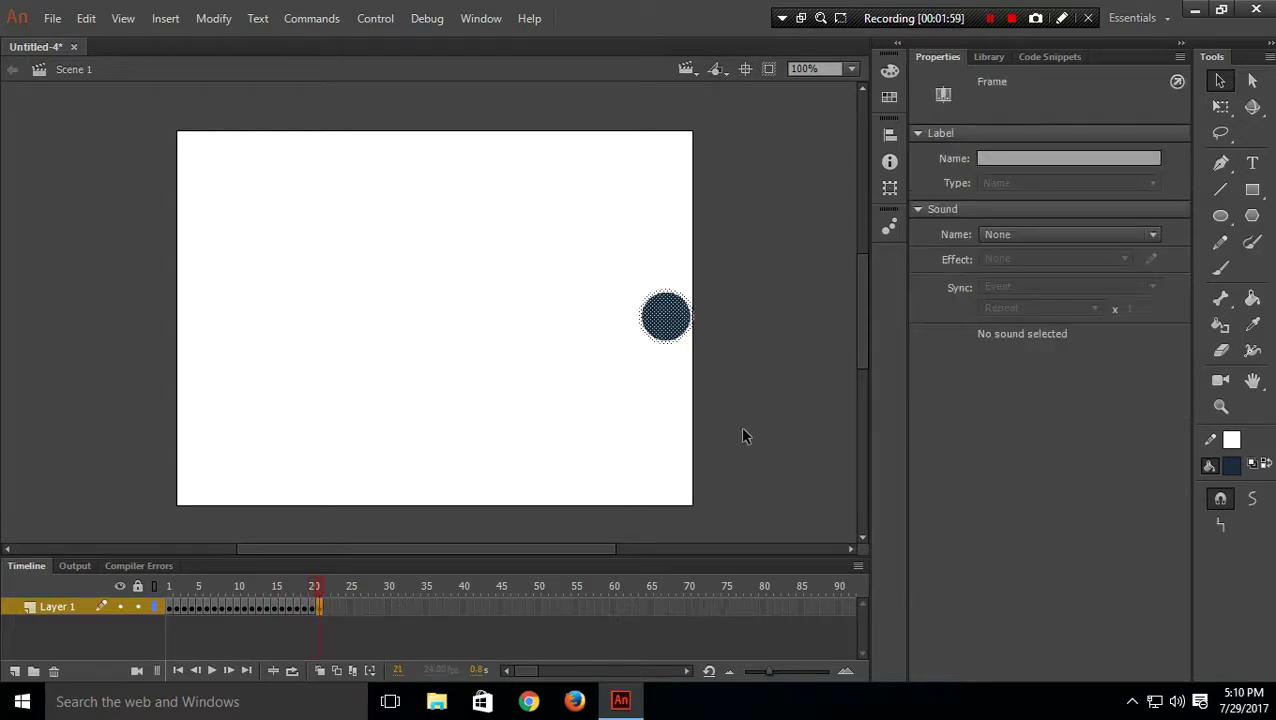
key(shift+Left)
key(shift+Left)
key(shift+Left)
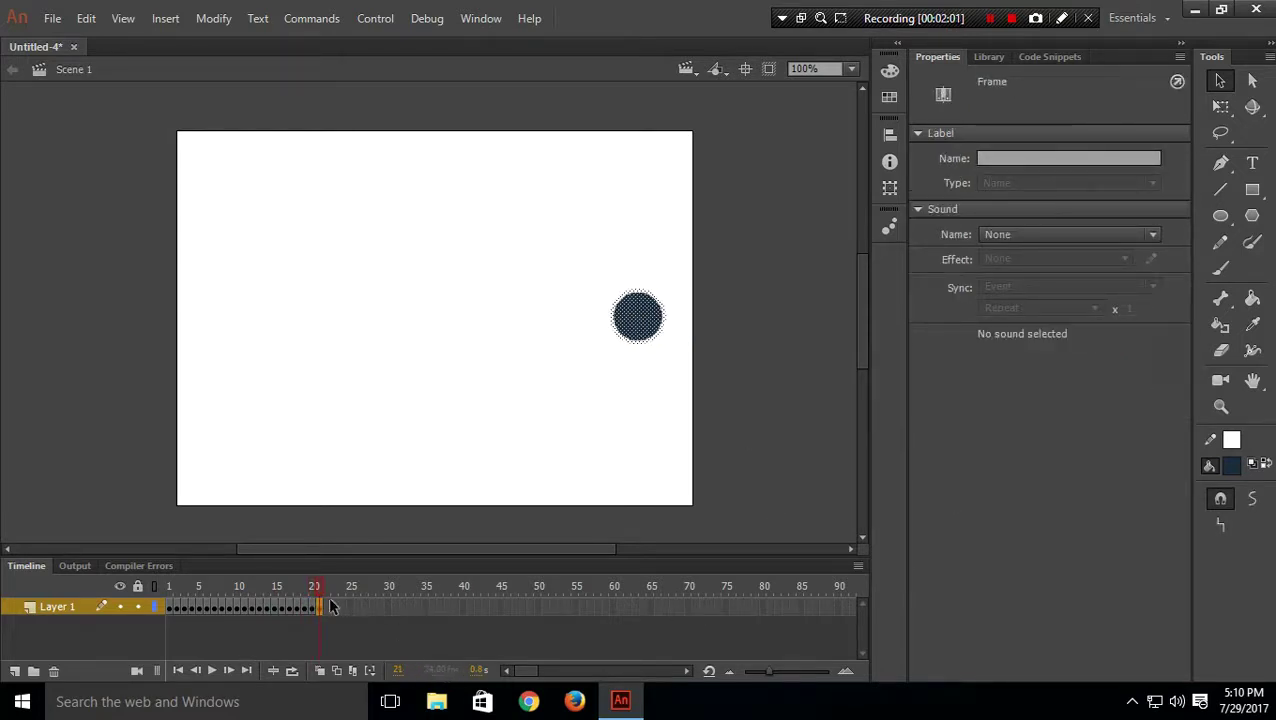
click(331, 606)
click(338, 602)
key(shift+Left)
key(shift+Left)
key(shift+Left)
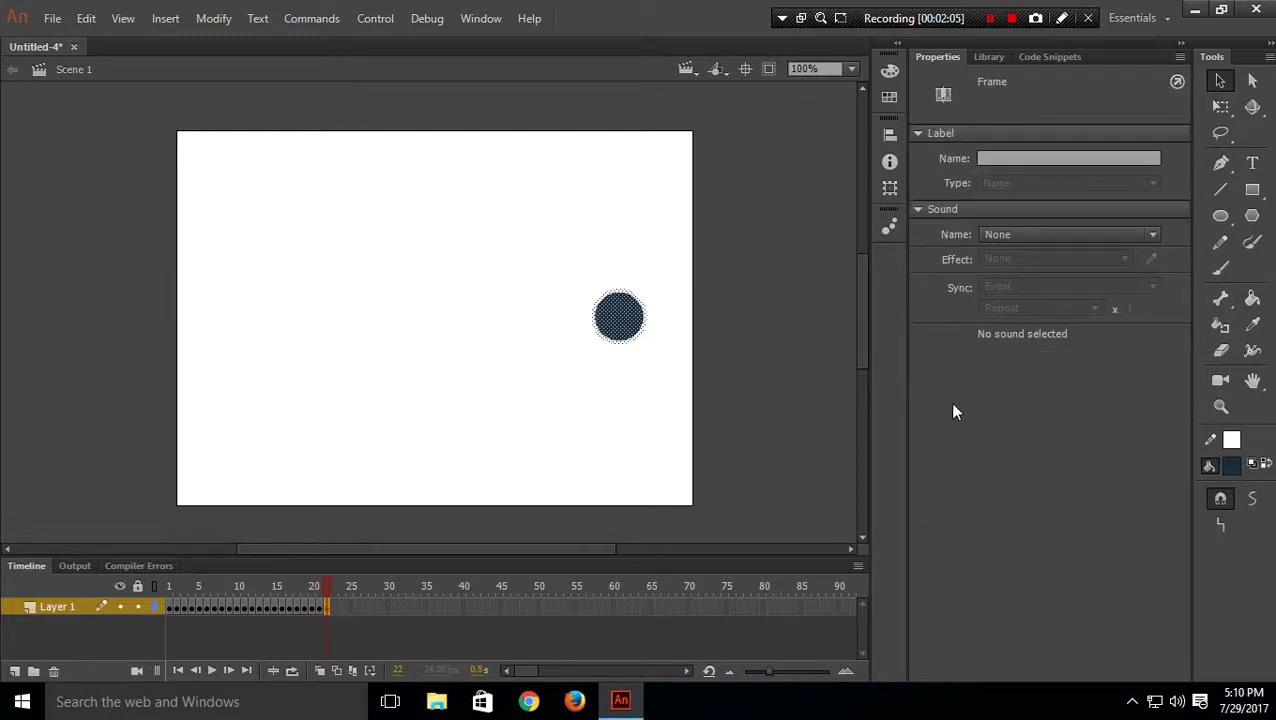
Add keyframes 23–25, nudging the circle further left in each
key(F6)
key(shift+Left)
key(shift+Left)
key(shift+Left)
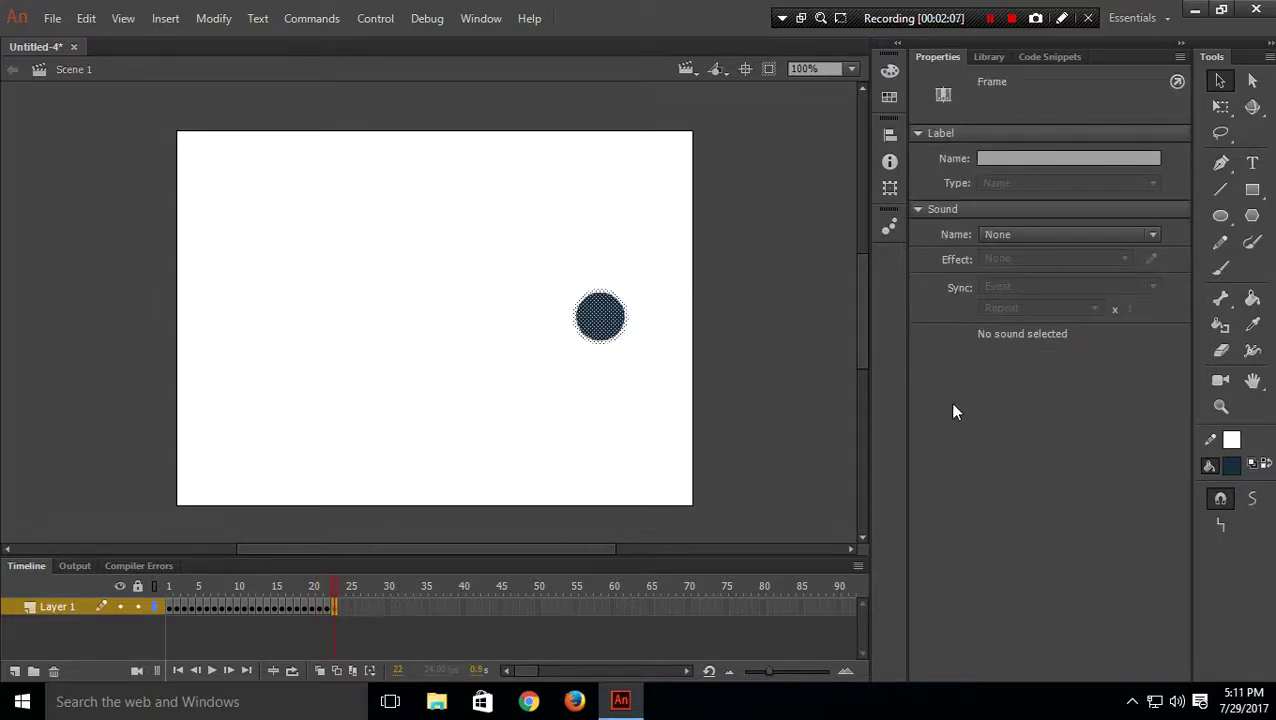
key(F6)
key(shift+Left)
key(shift+Left)
key(shift+Left)
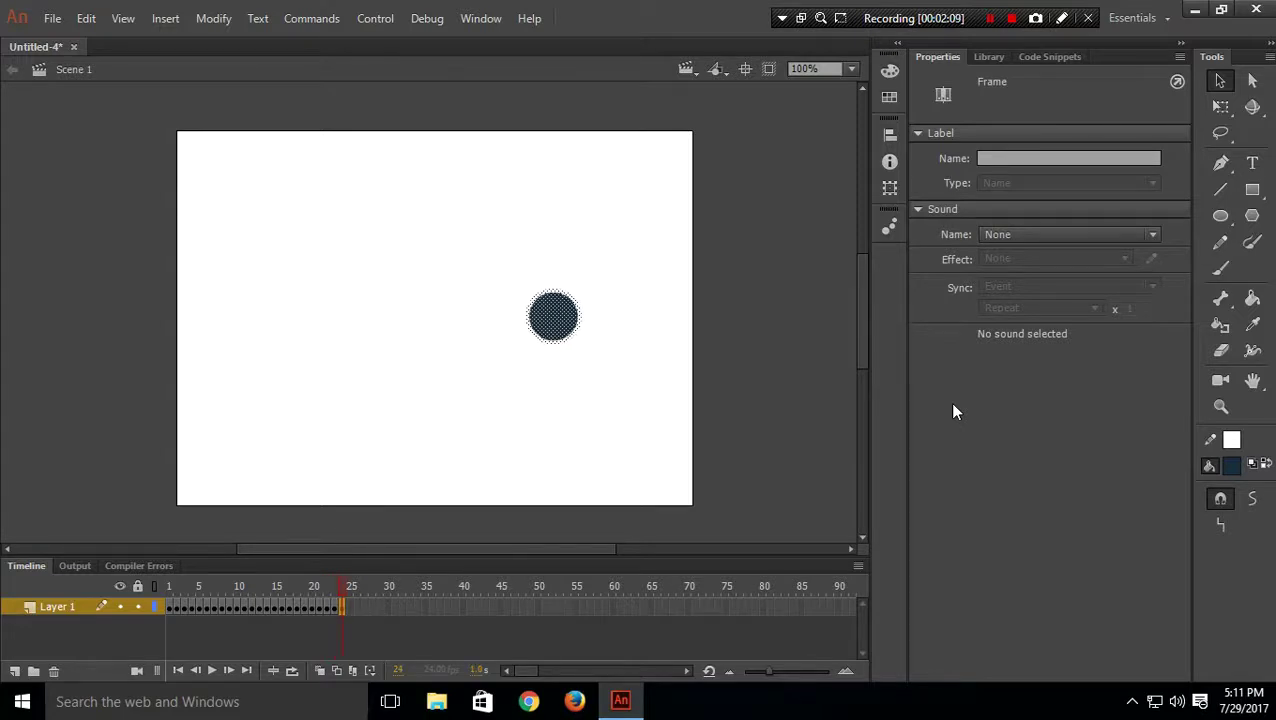
key(F6)
key(shift+Left)
key(shift+Left)
key(shift+Left)
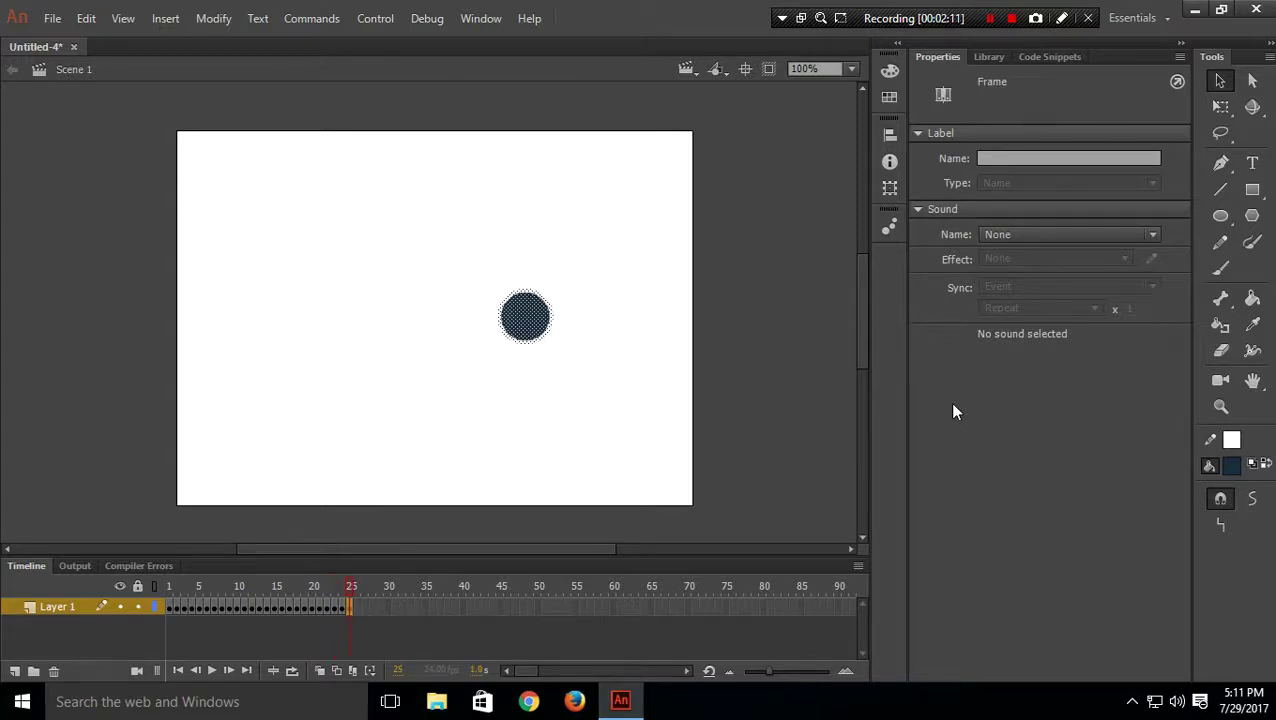
scroll(604, 541, down, 2)
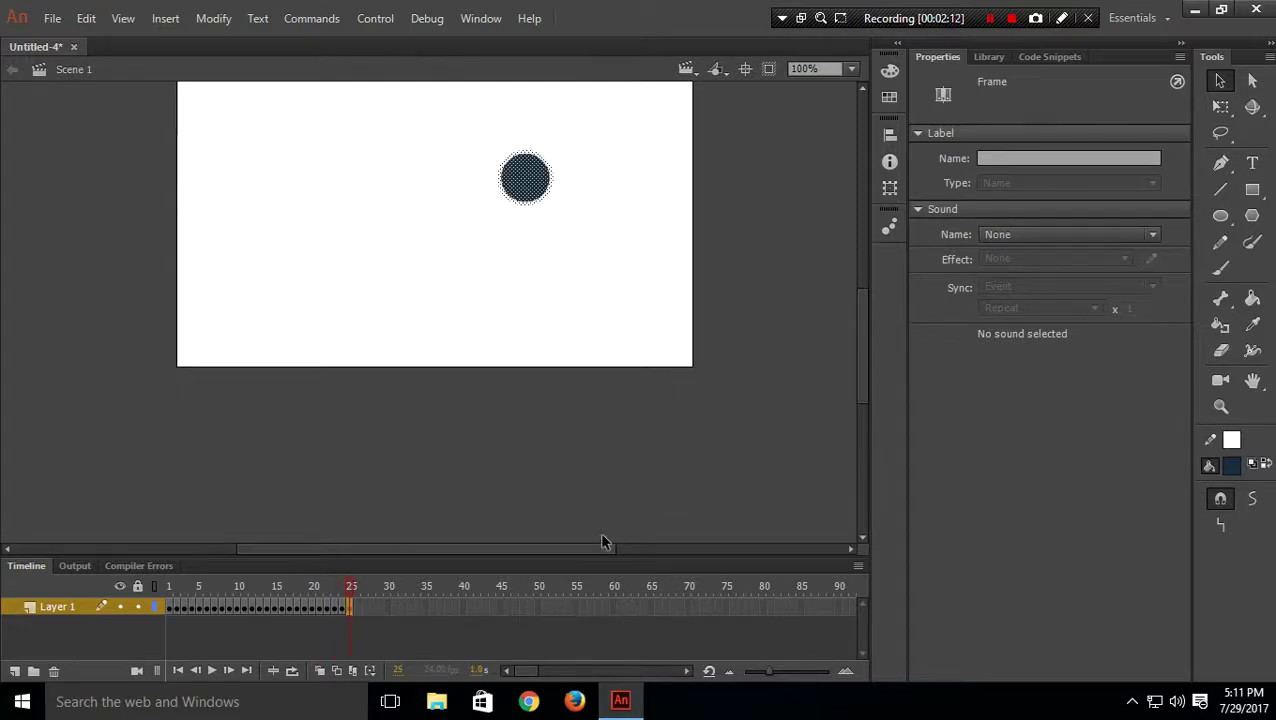
Turn on onion skinning, showing one ghost frame before the current one
click(320, 670)
scroll(570, 459, up, 2)
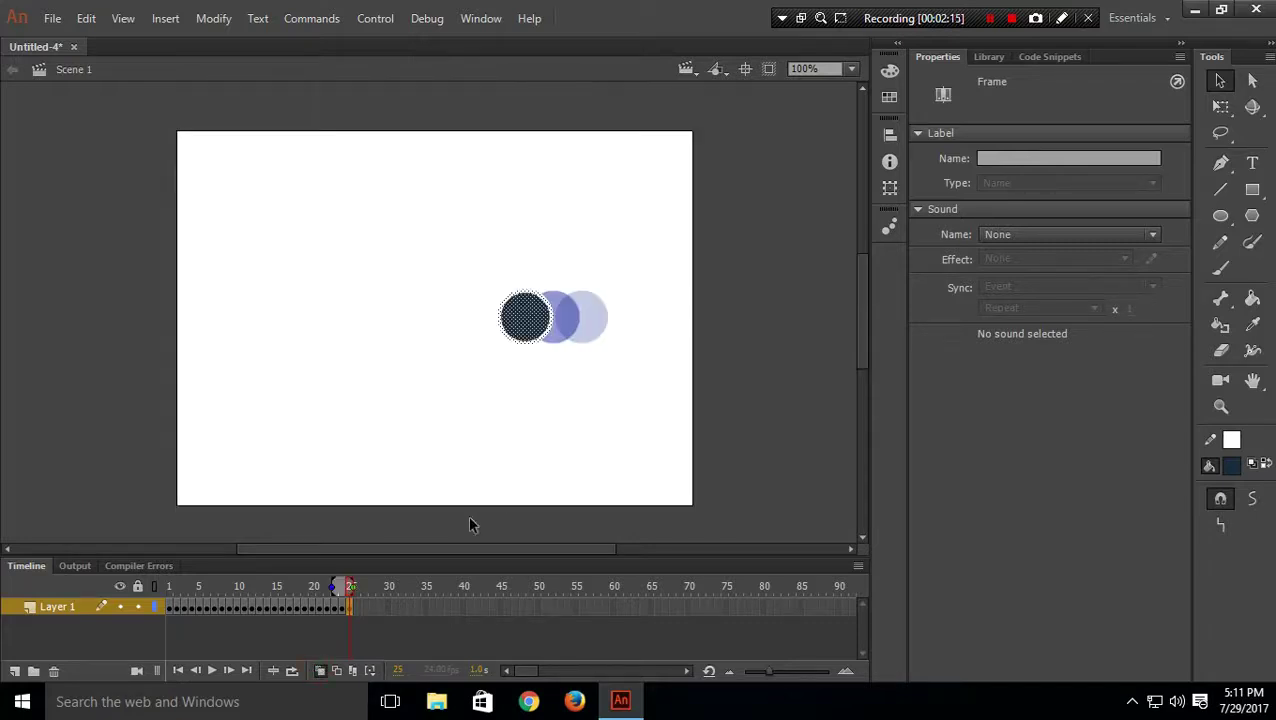
drag(327, 586, 345, 586)
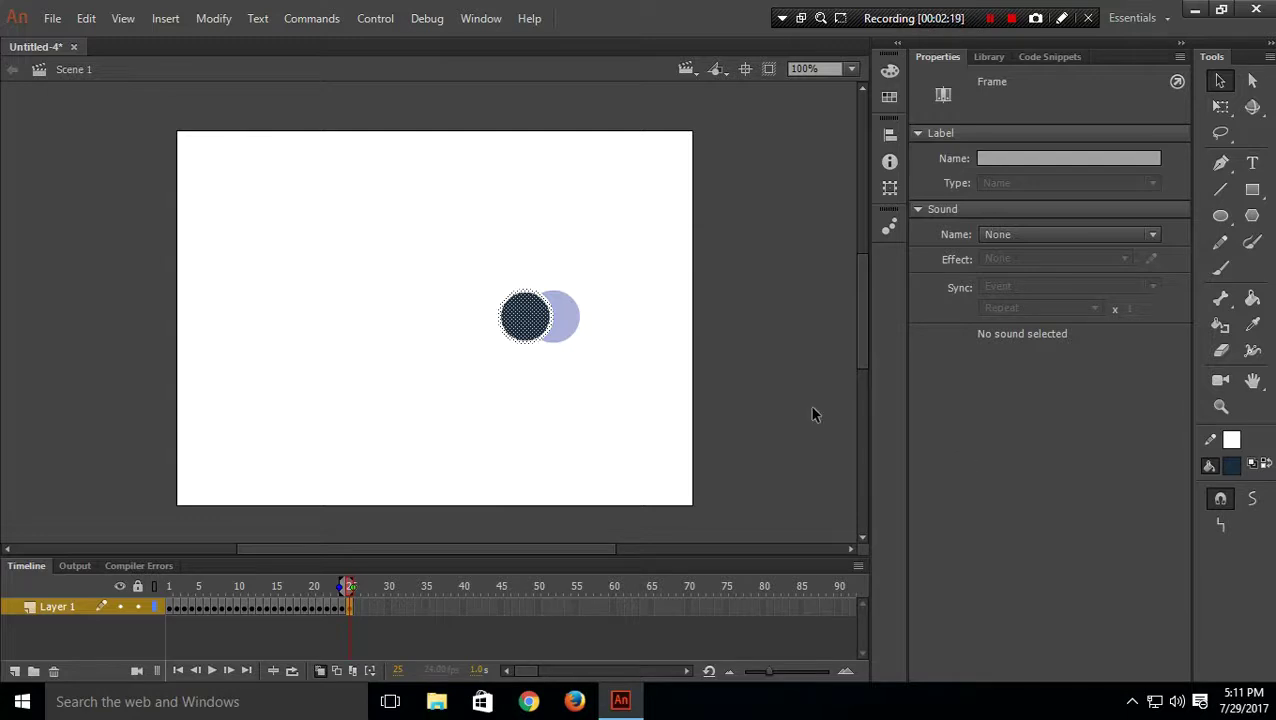
Add keyframes 26–31, nudging the circle left in each
key(period)
key(period)
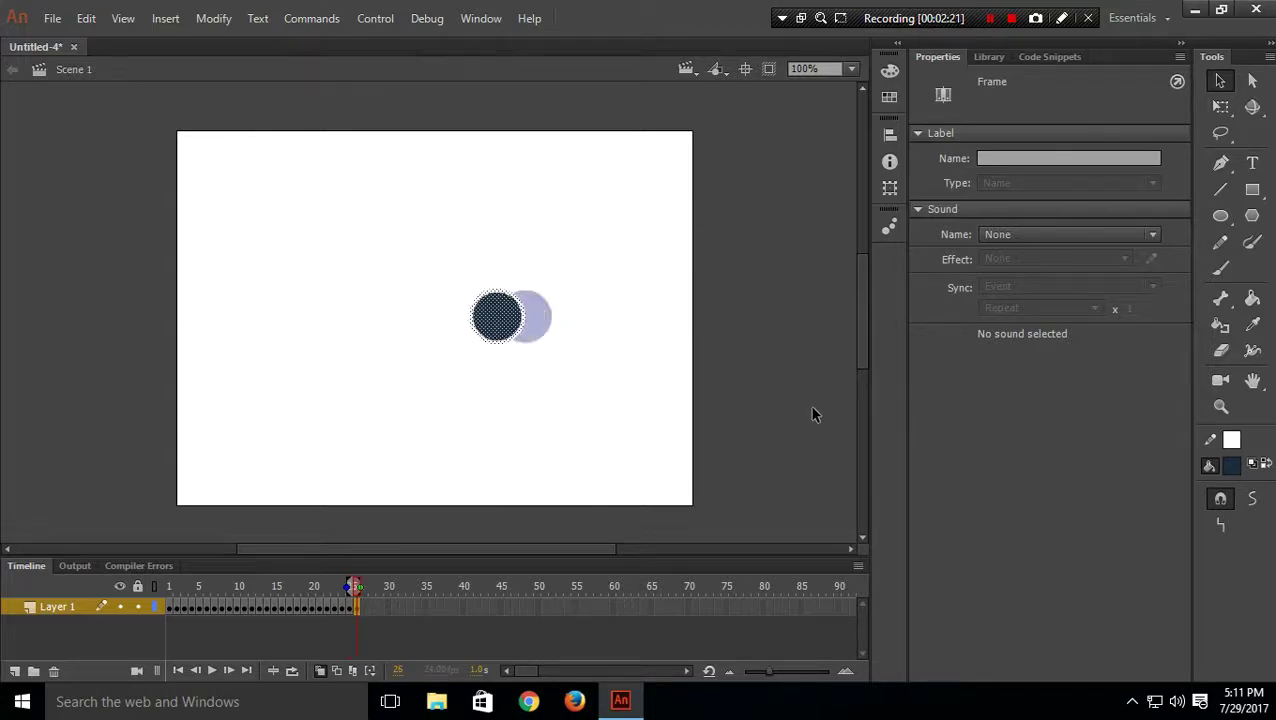
key(period)
key(comma)
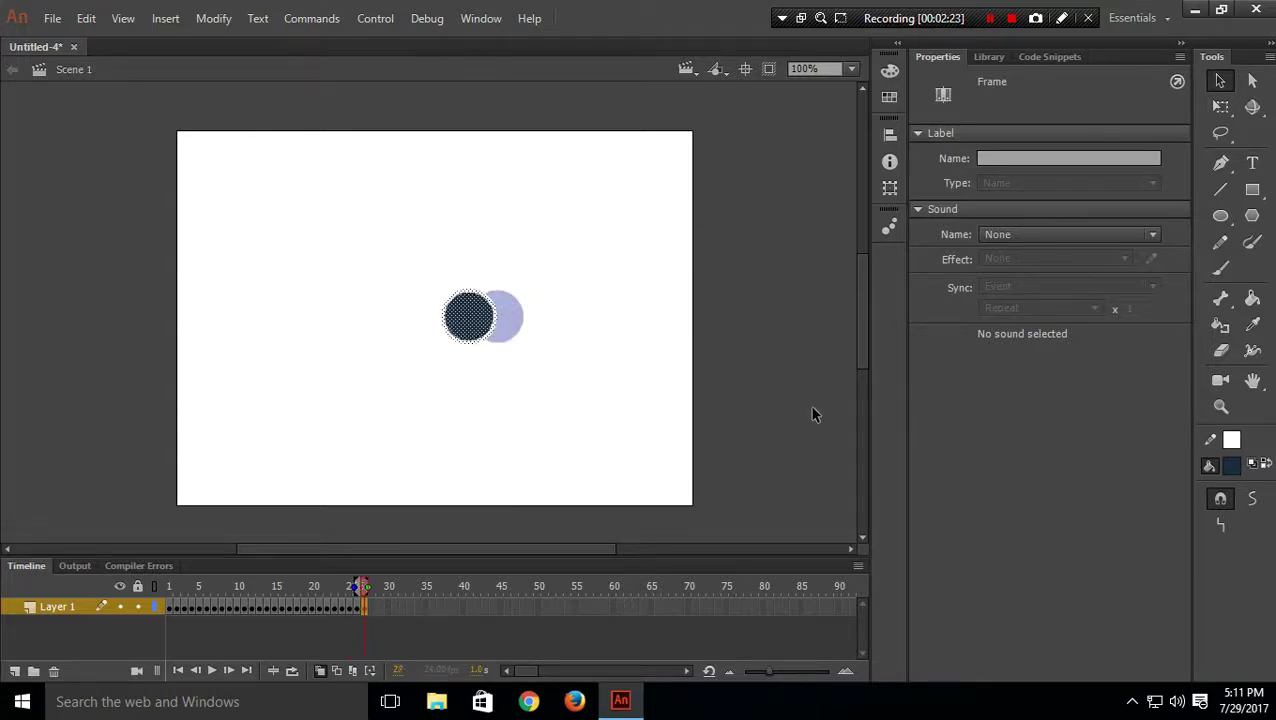
key(F6)
key(shift+Left)
key(shift+Left)
key(shift+Left)
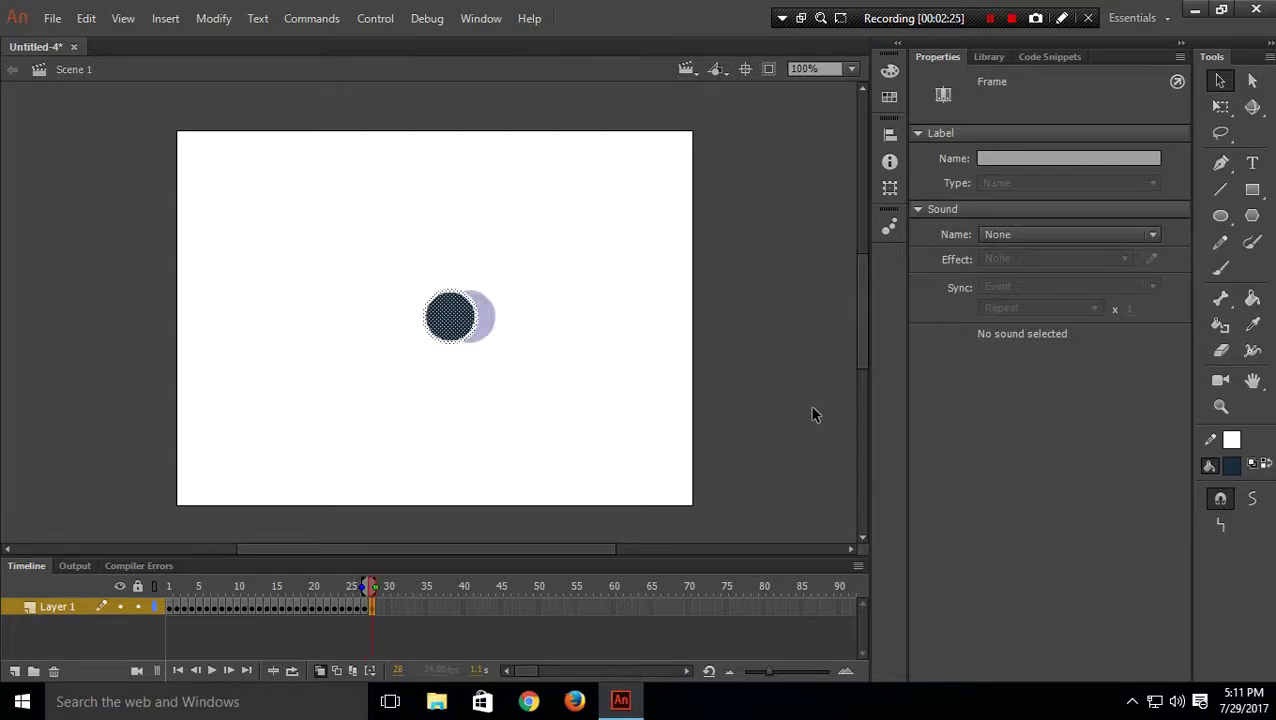
key(shift+Left)
key(shift+Left)
key(shift+Left)
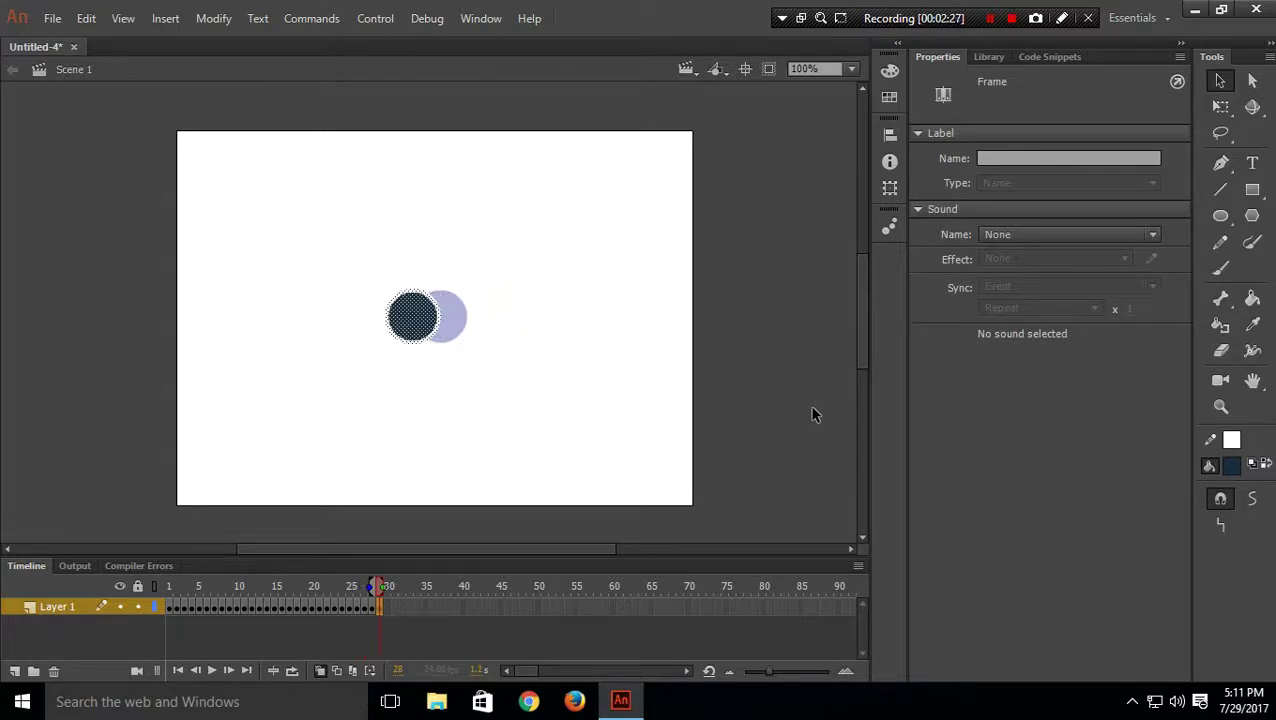
key(F6)
key(shift+Left)
key(shift+Left)
key(shift+Left)
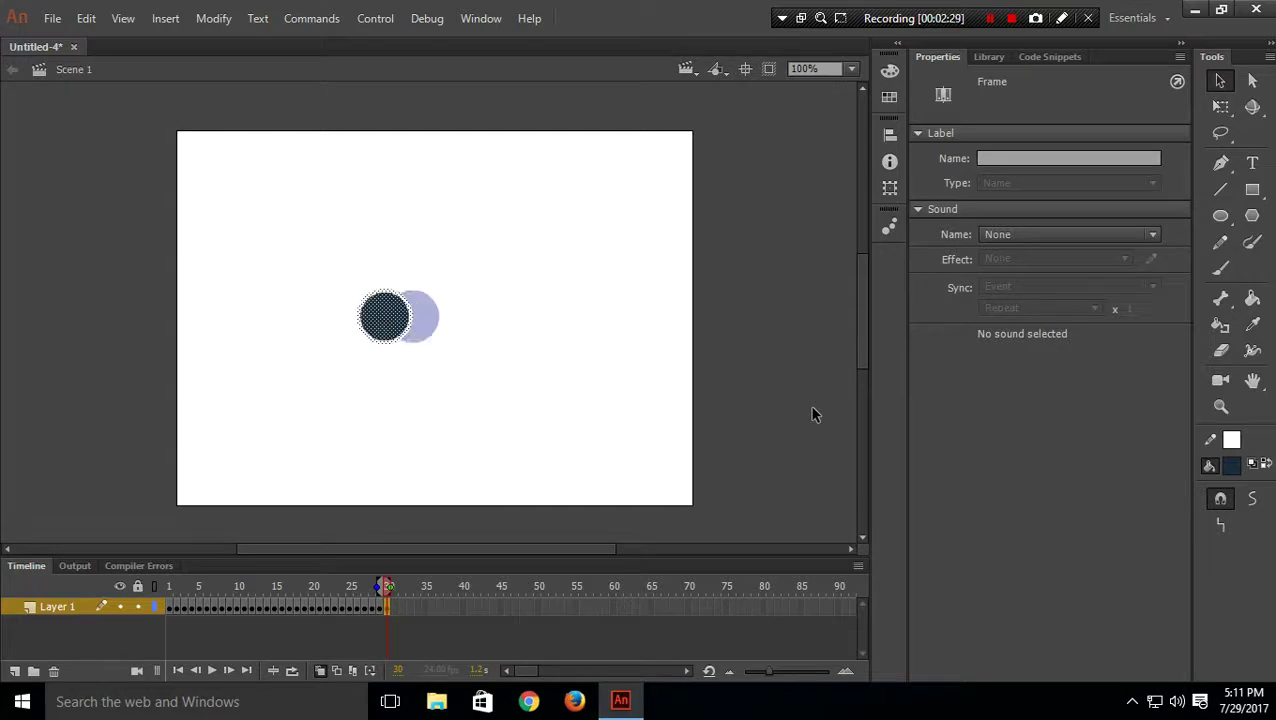
key(F6)
key(shift+Left)
key(shift+Left)
key(shift+Left)
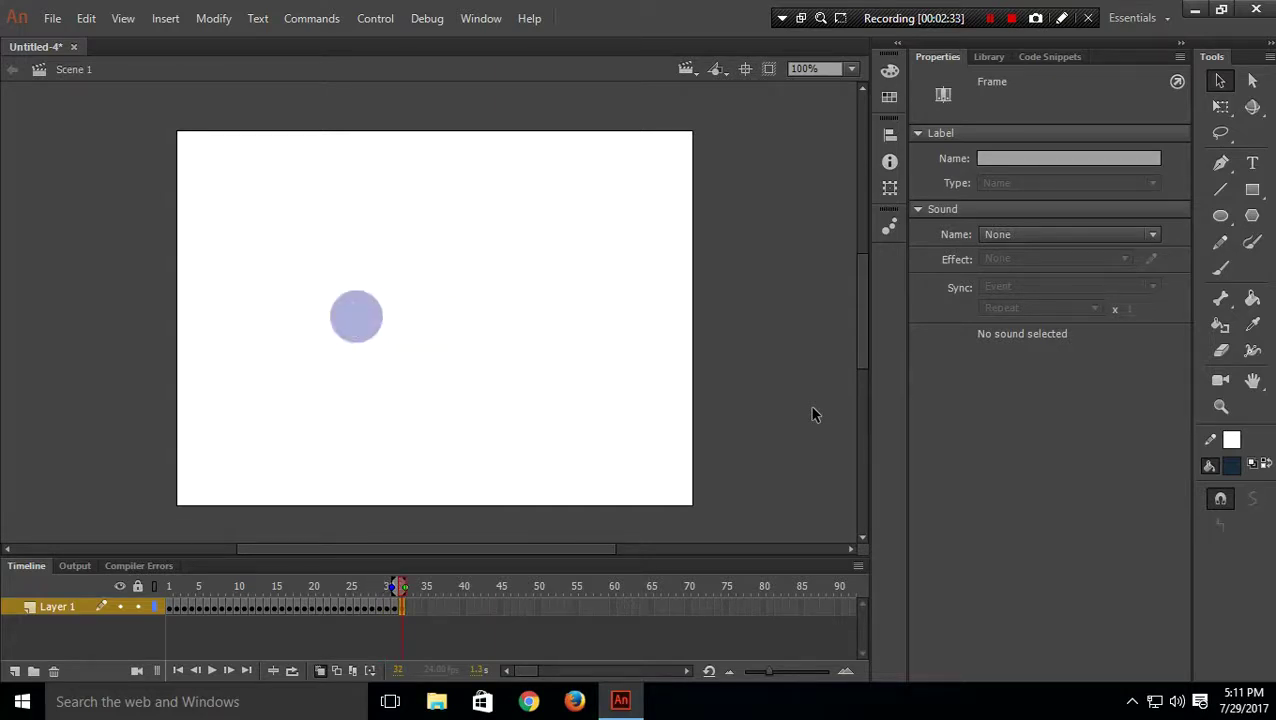
key(ctrl+z)
Add keyframes 32–35, stepping the circle left with a slight raise on frame 32
key(F6)
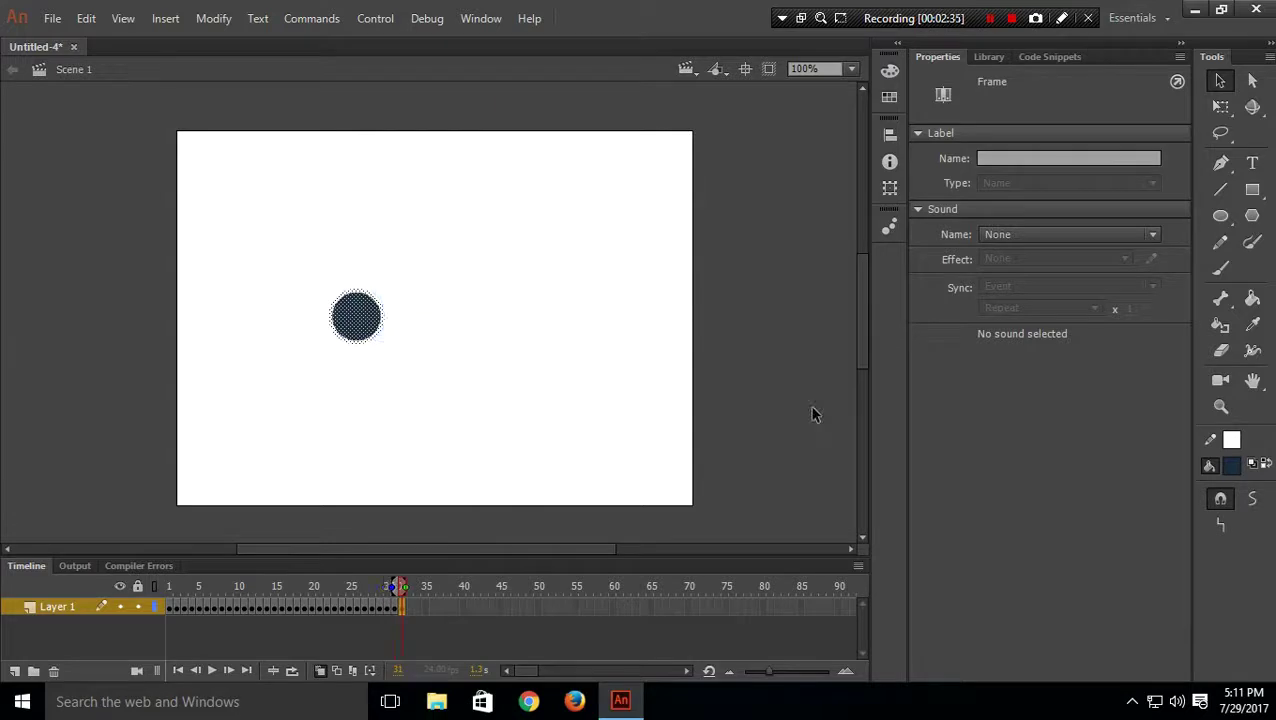
key(shift+Left)
key(shift+Left)
key(shift+Left)
key(shift+Up)
key(F6)
key(shift+Left)
key(shift+Left)
key(shift+Left)
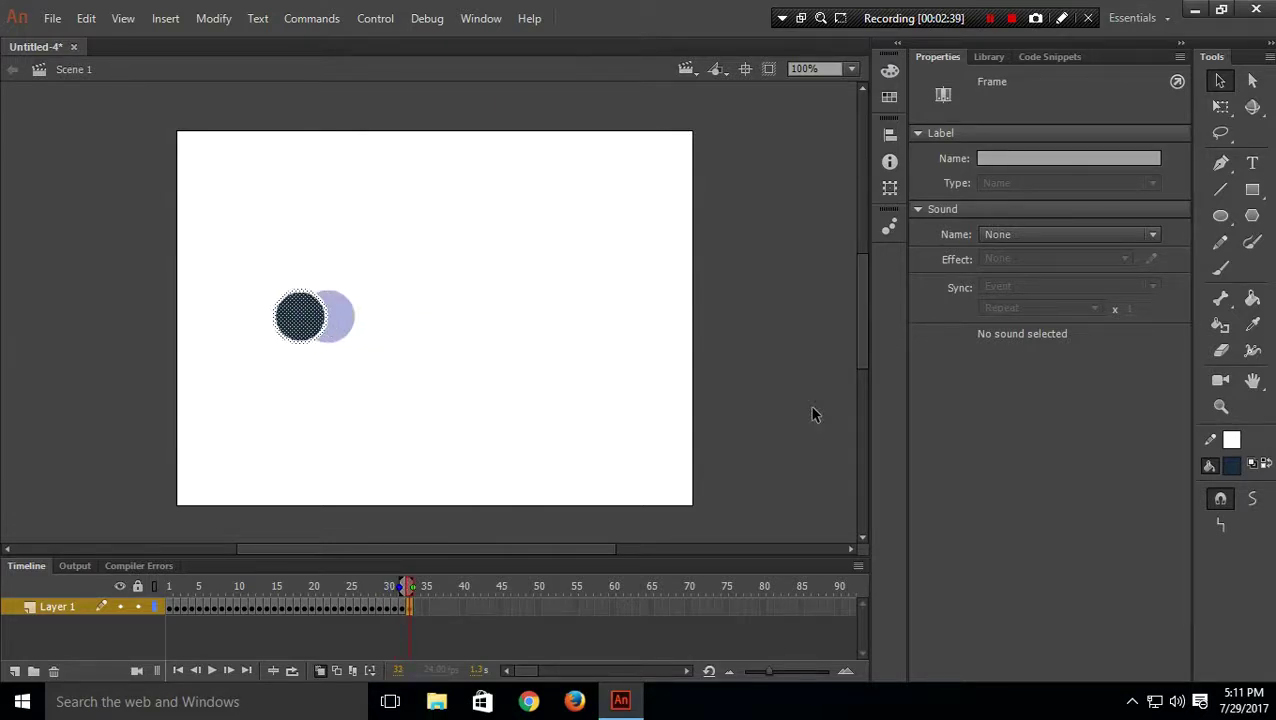
key(F6)
key(shift+Left)
key(shift+Left)
key(shift+Left)
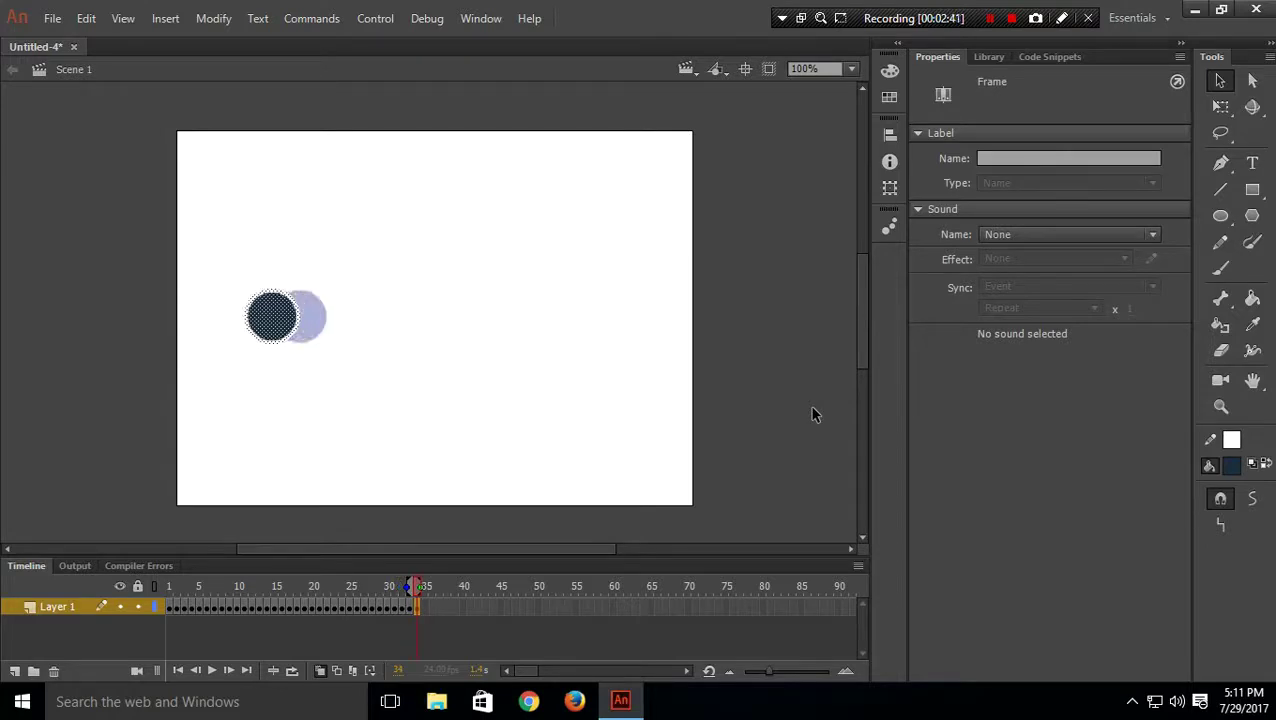
key(F6)
key(shift+Left)
key(shift+Left)
key(shift+Left)
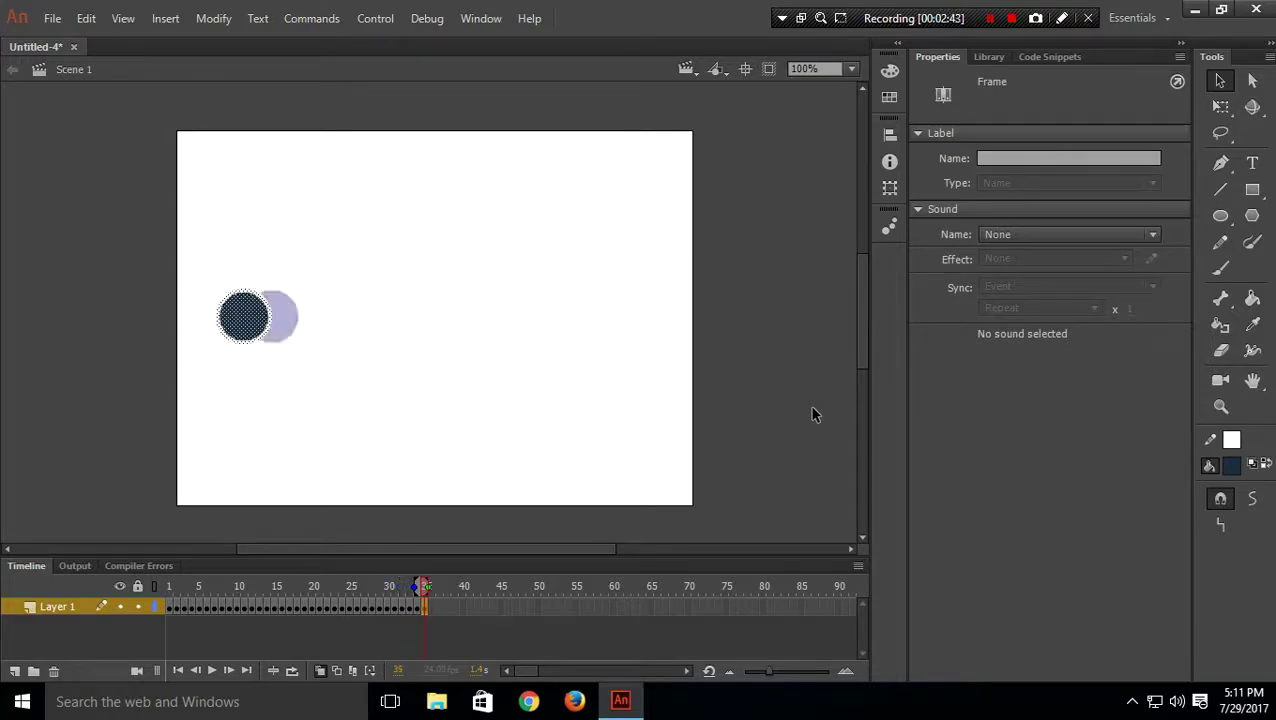
Add keyframes 36 and 37, bringing the circle to the stage's left edge
key(F6)
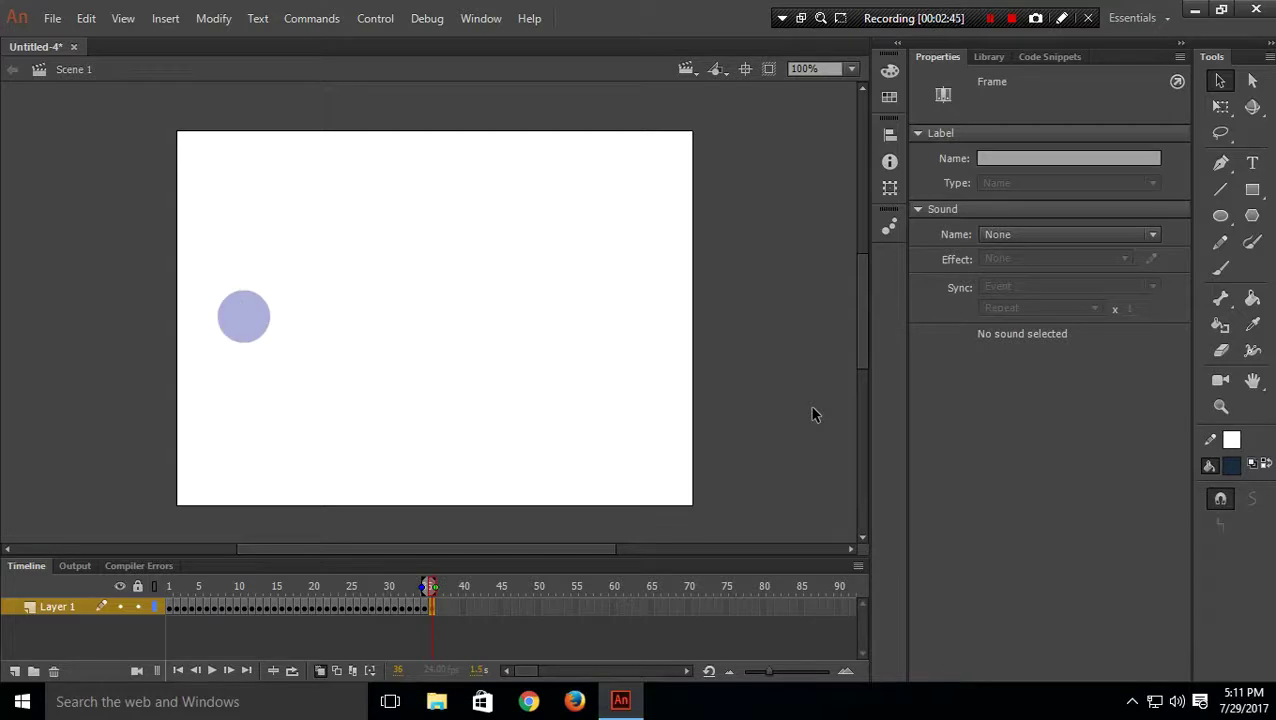
key(comma)
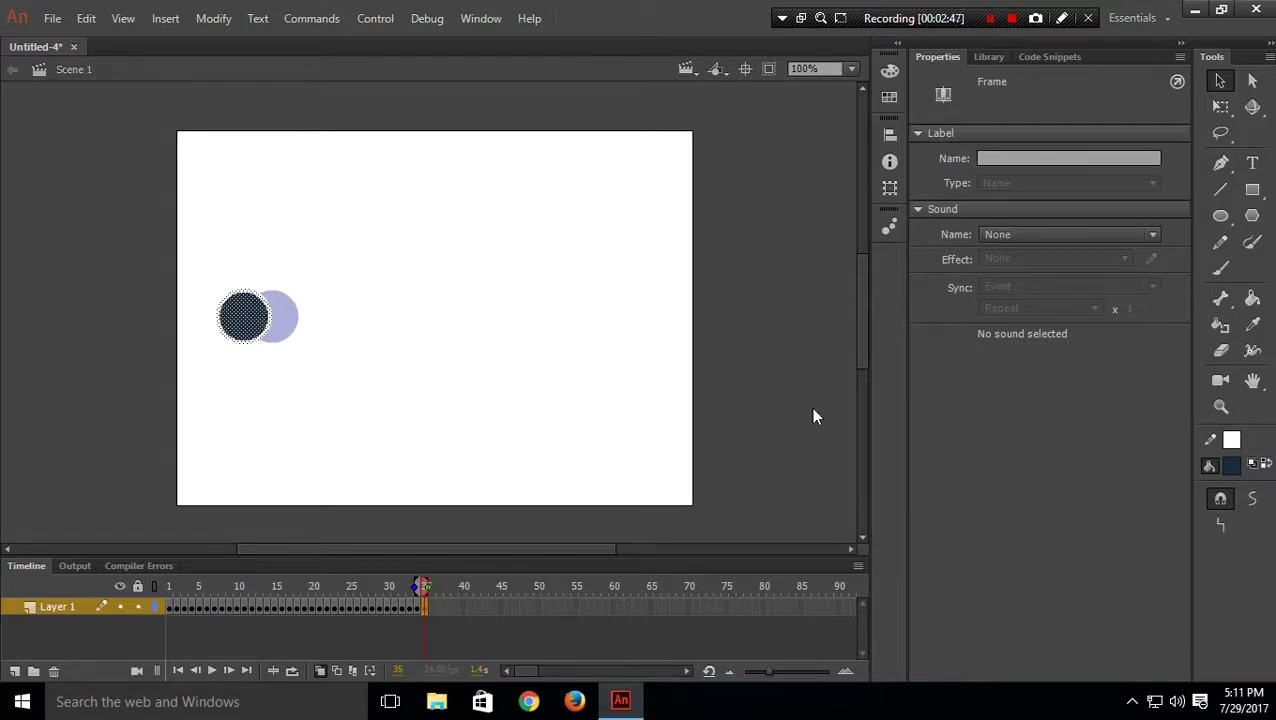
key(F6)
key(shift+Left)
key(shift+Left)
key(shift+Left)
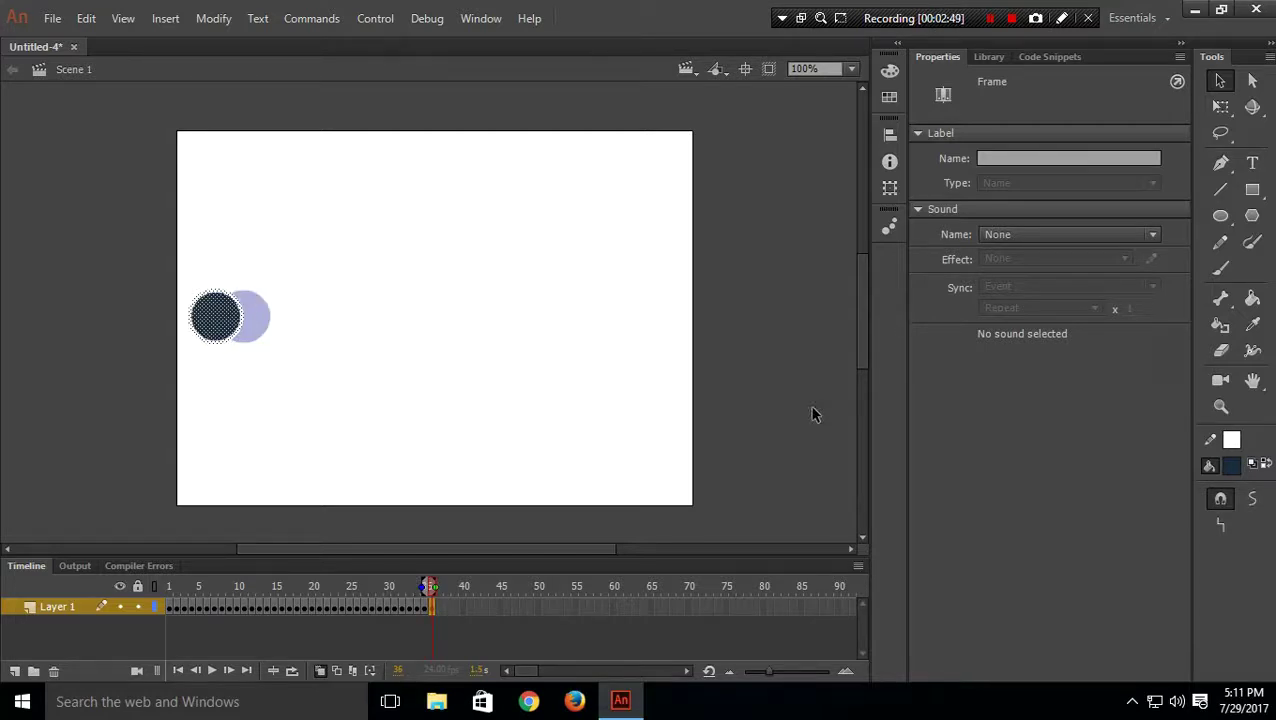
key(F6)
key(shift+Left)
key(shift+Left)
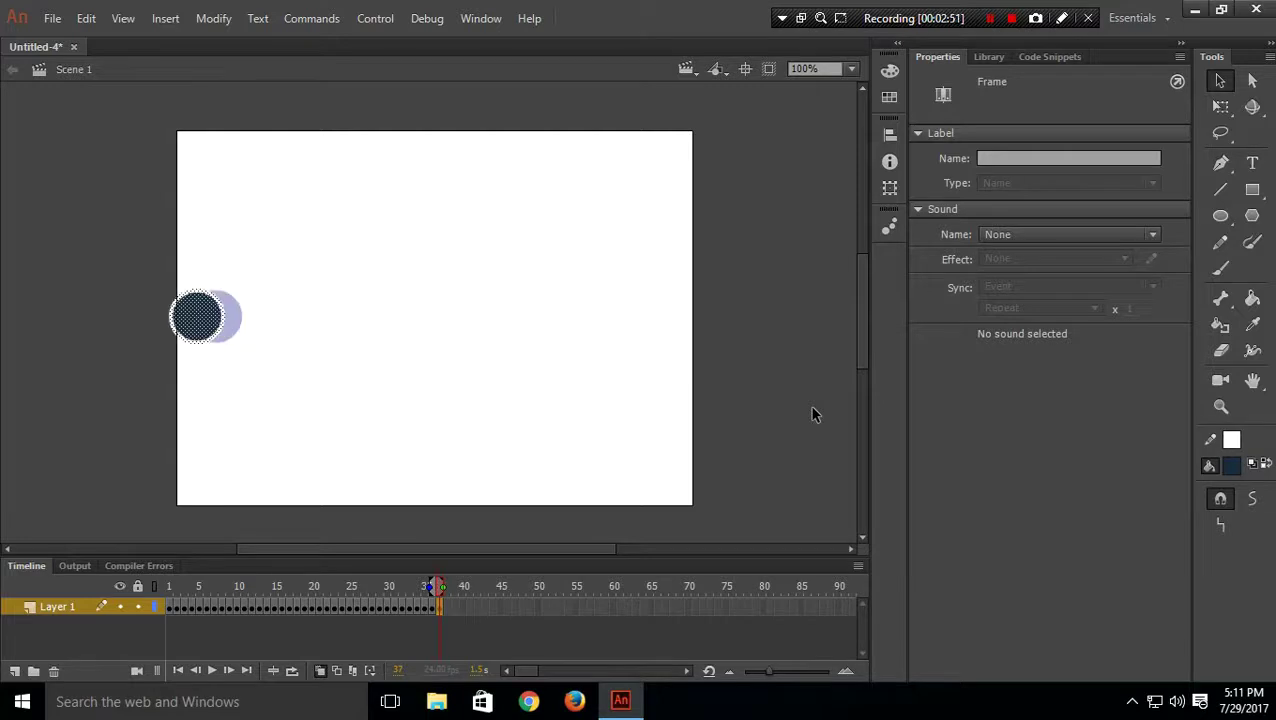
key(Right)
key(Right)
key(Right)
key(Right)
key(Right)
key(Right)
key(Right)
key(Right)
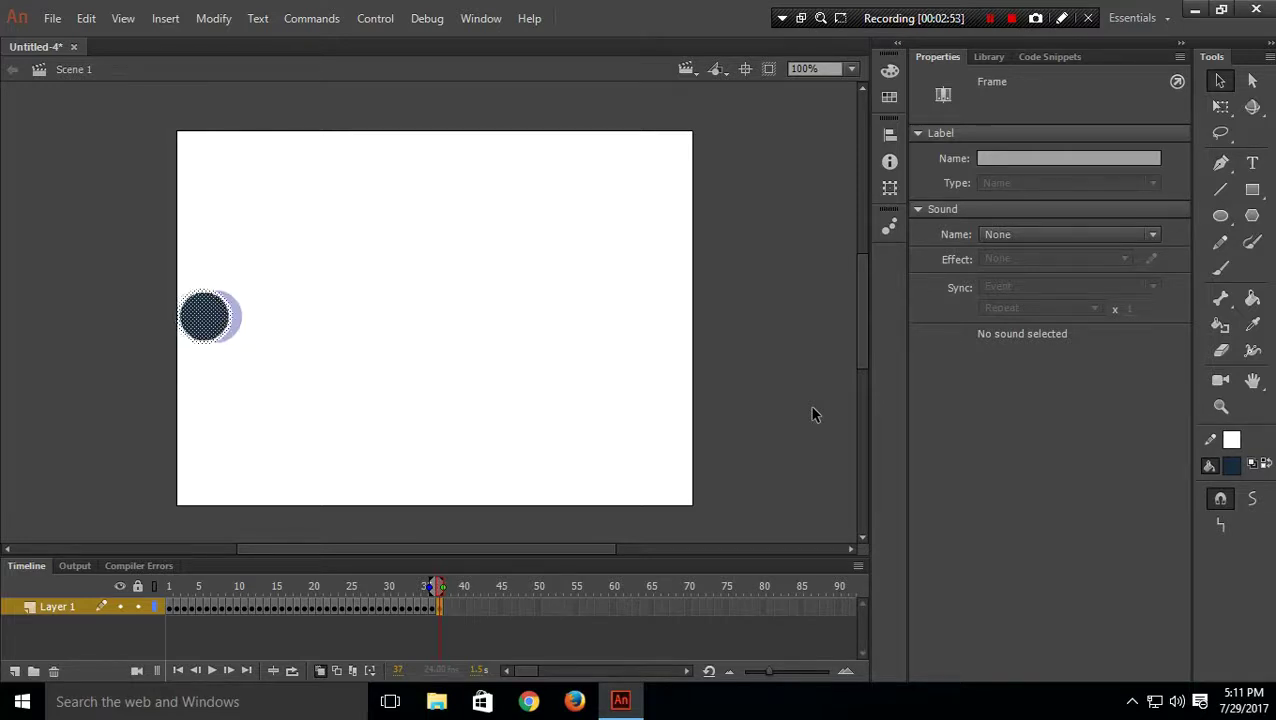
click(370, 19)
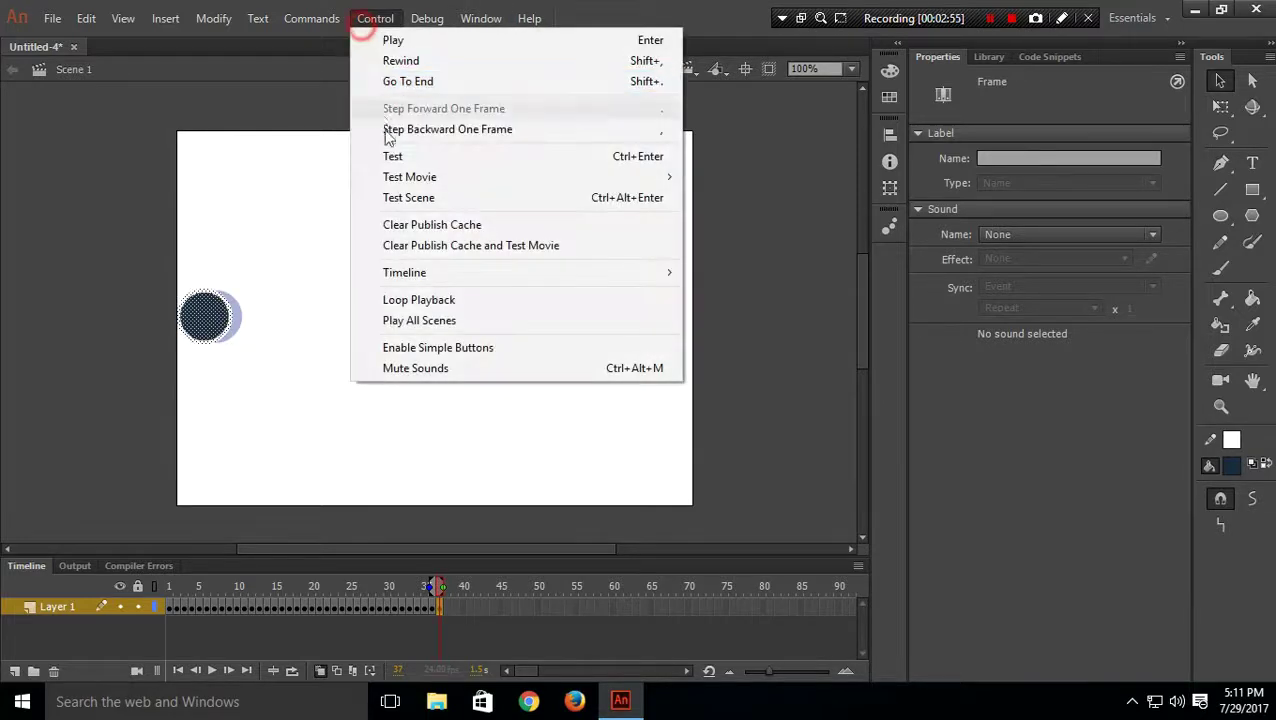
mouse_move(409, 187)
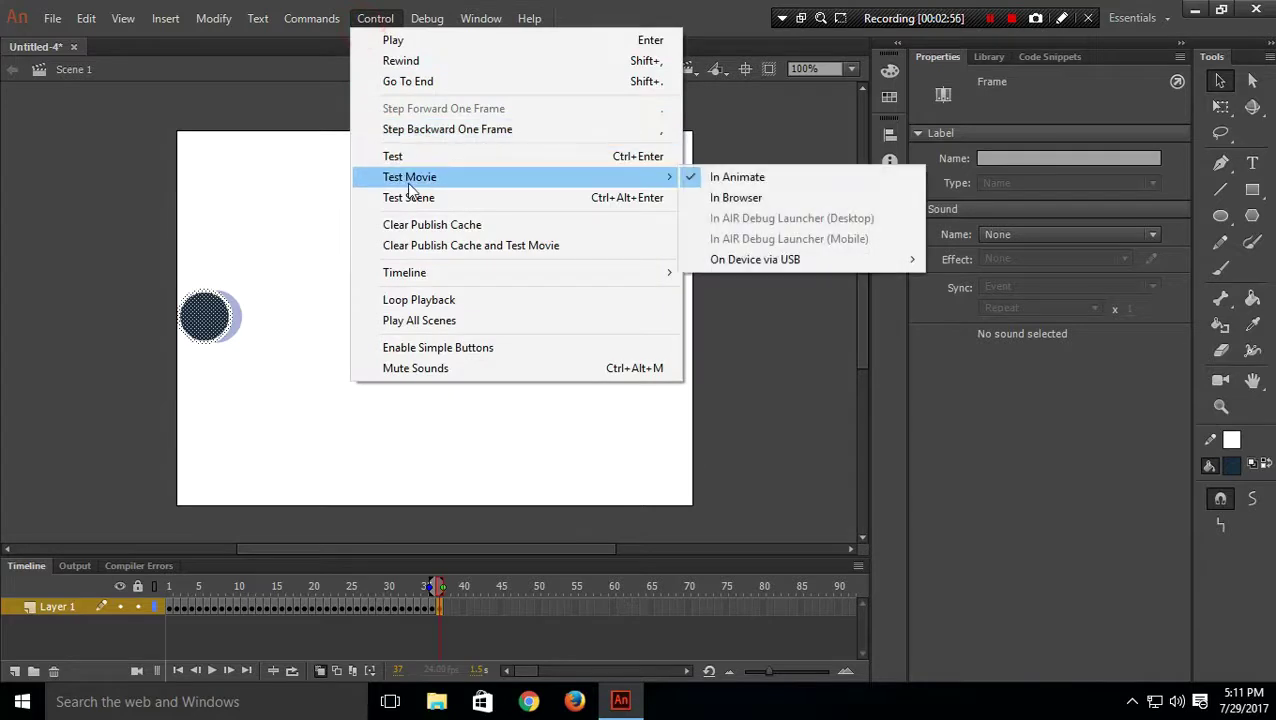
click(889, 178)
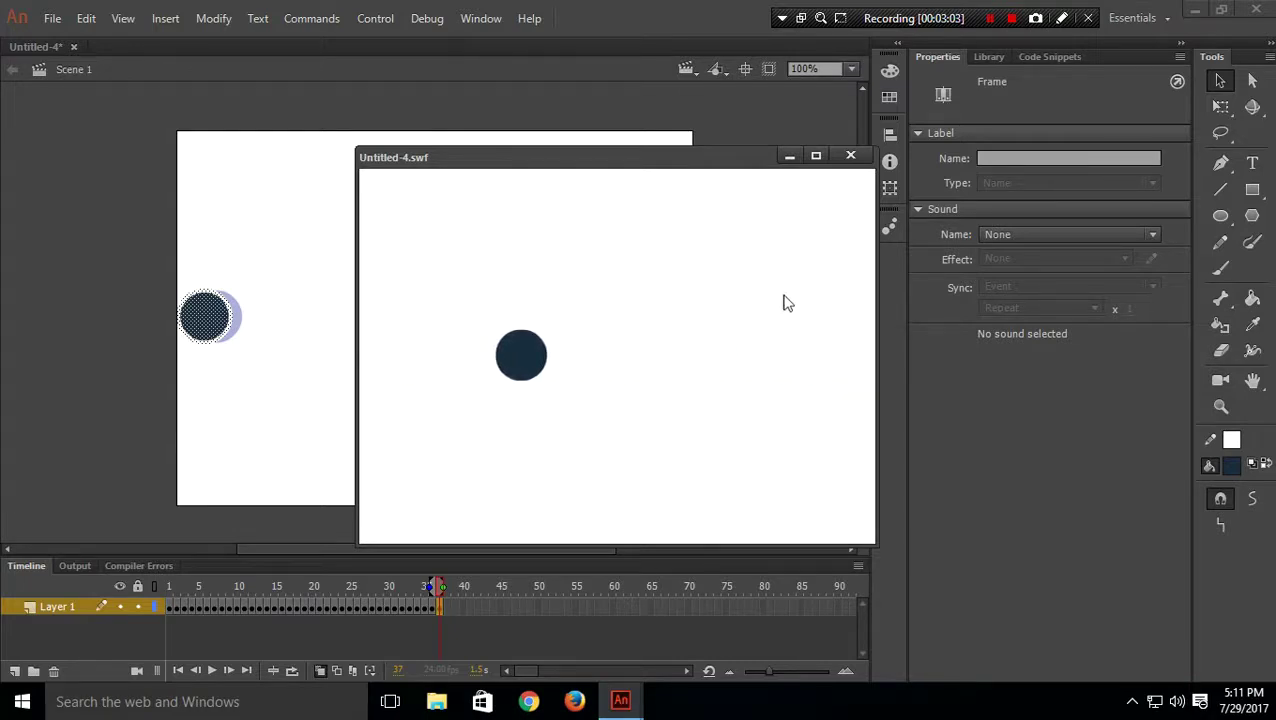
click(851, 156)
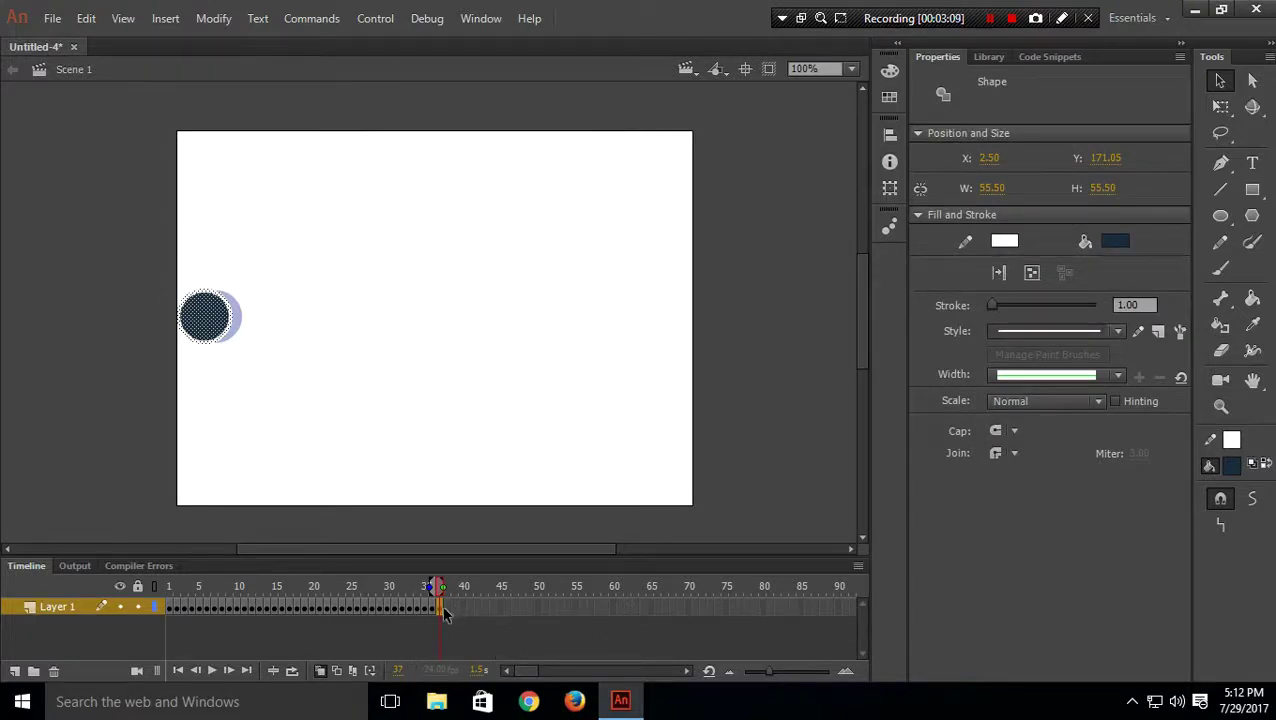
Add keyframes 38–43, moving the circle up the left edge into the top-left corner
click(446, 612)
click(444, 608)
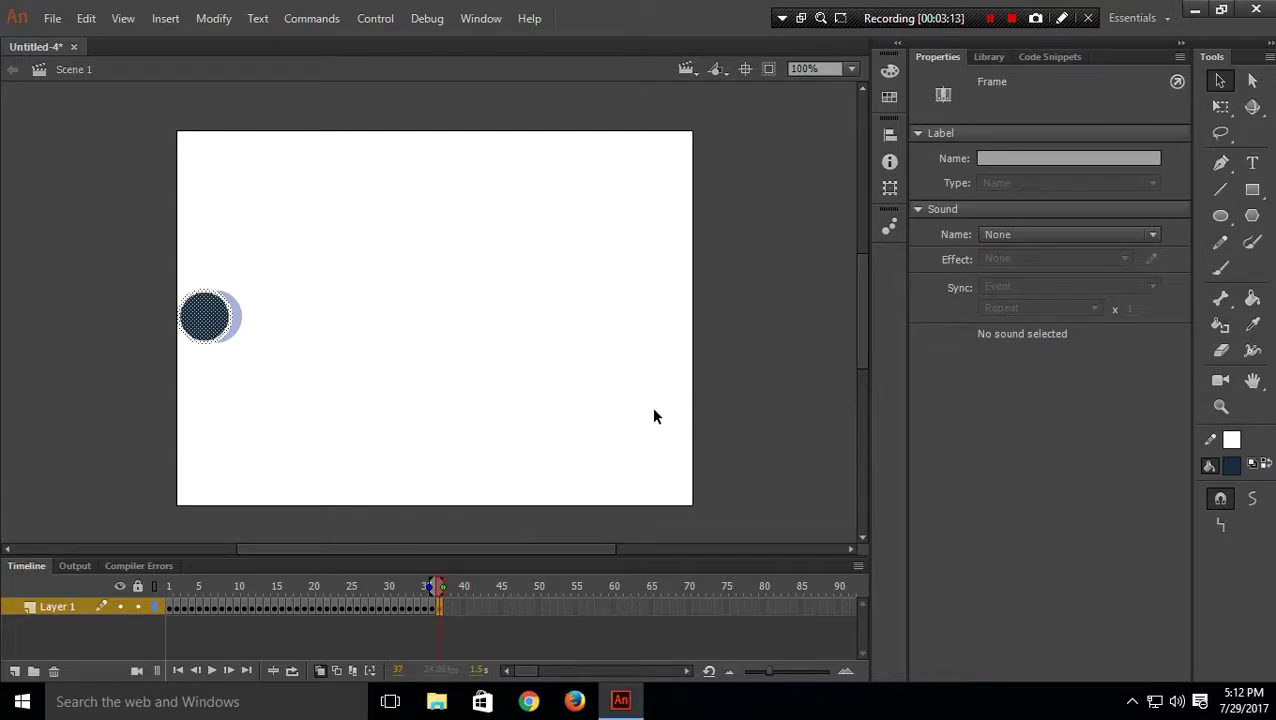
key(period)
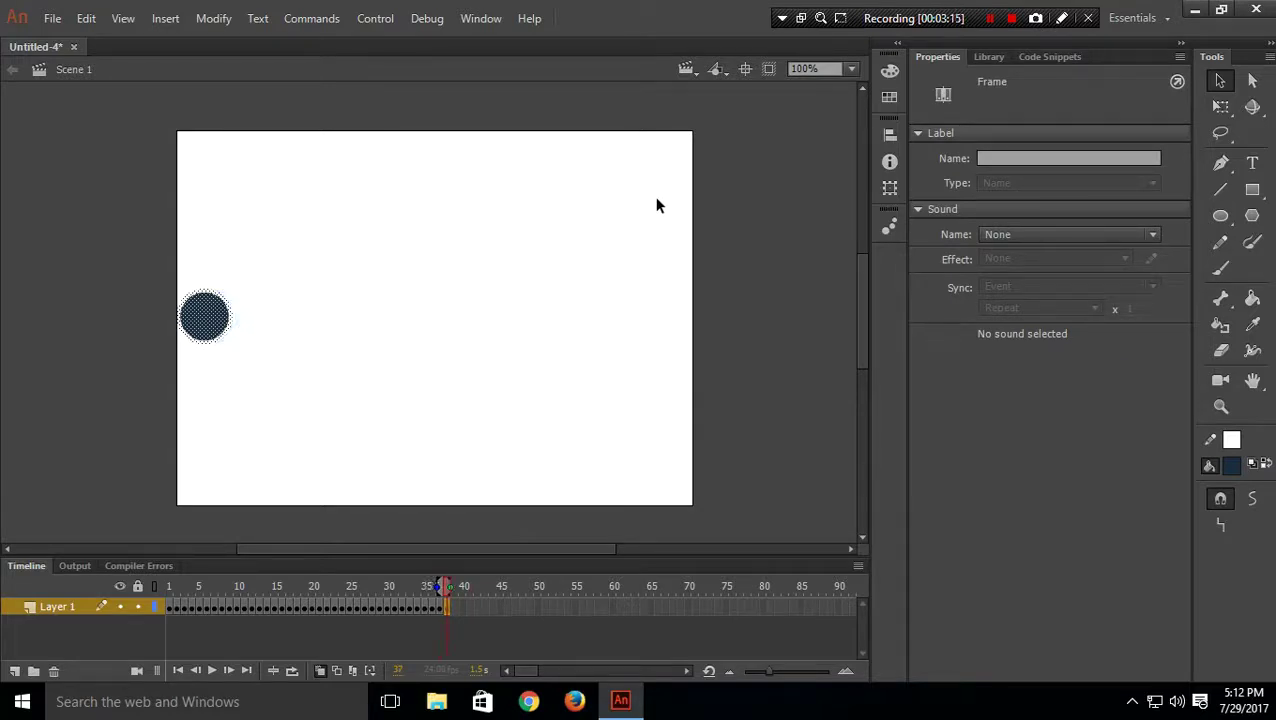
key(period)
key(period)
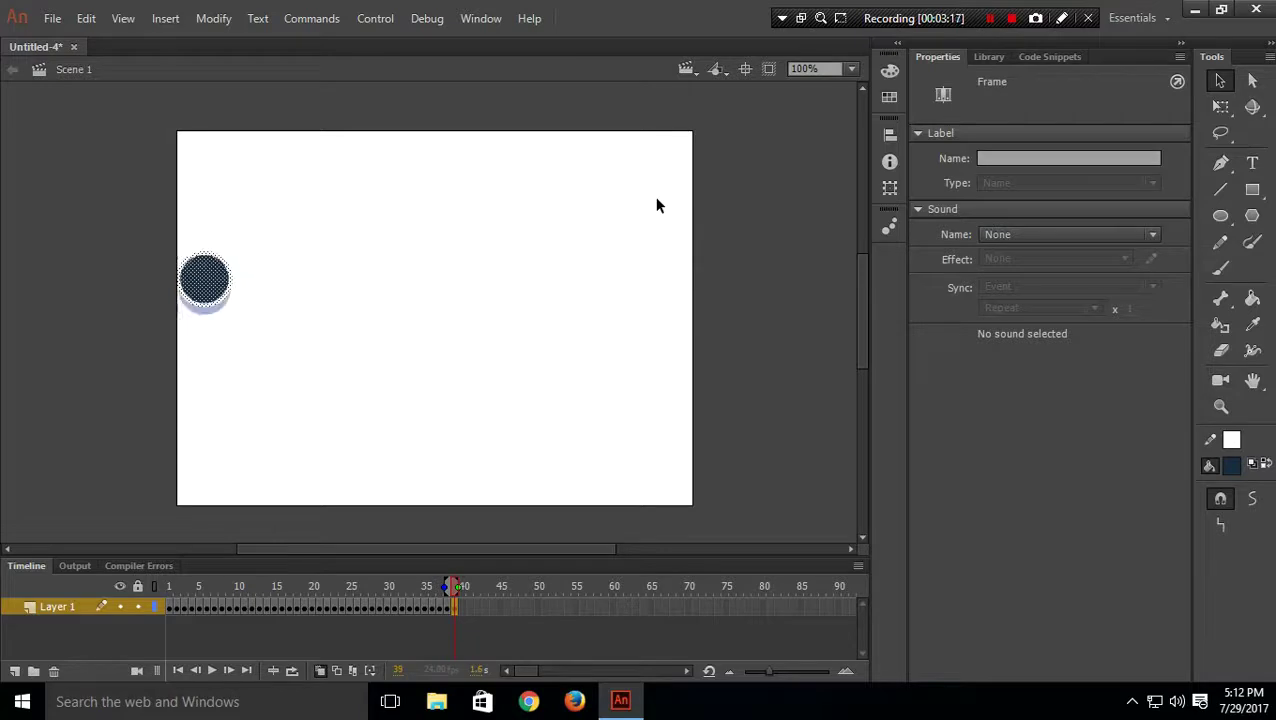
key(period)
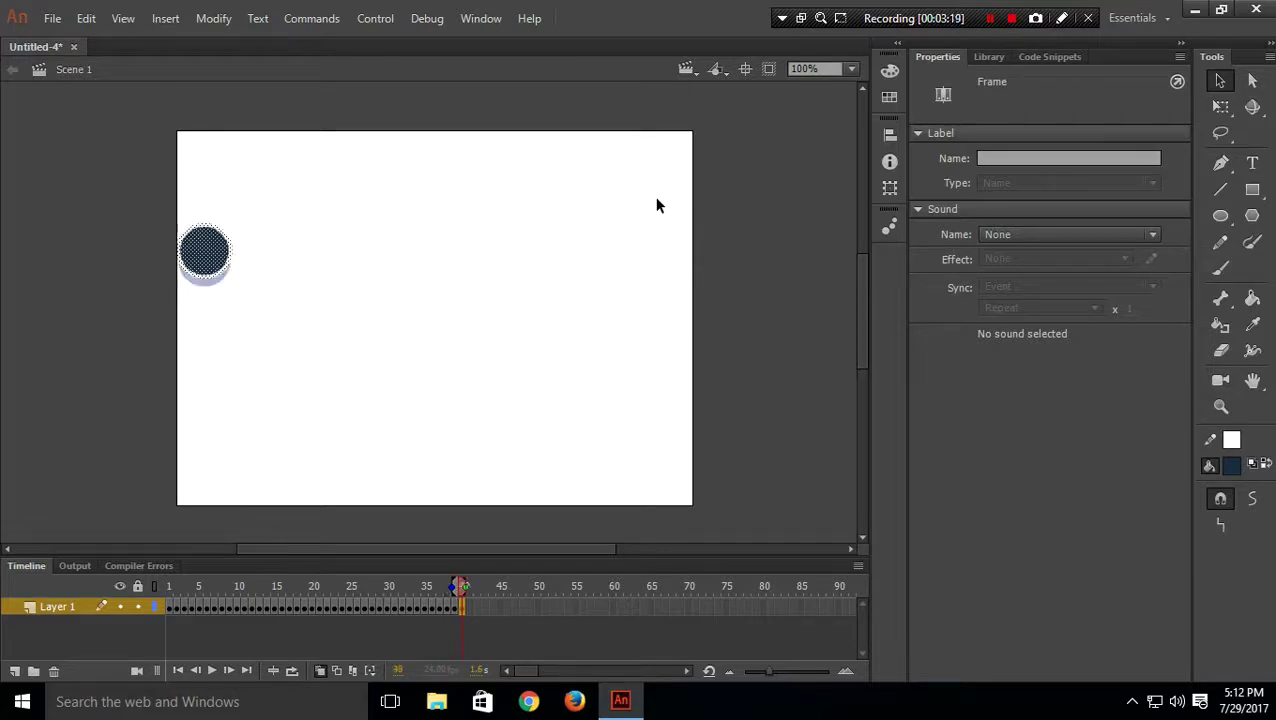
key(shift+Up)
key(shift+Up)
key(shift+Up)
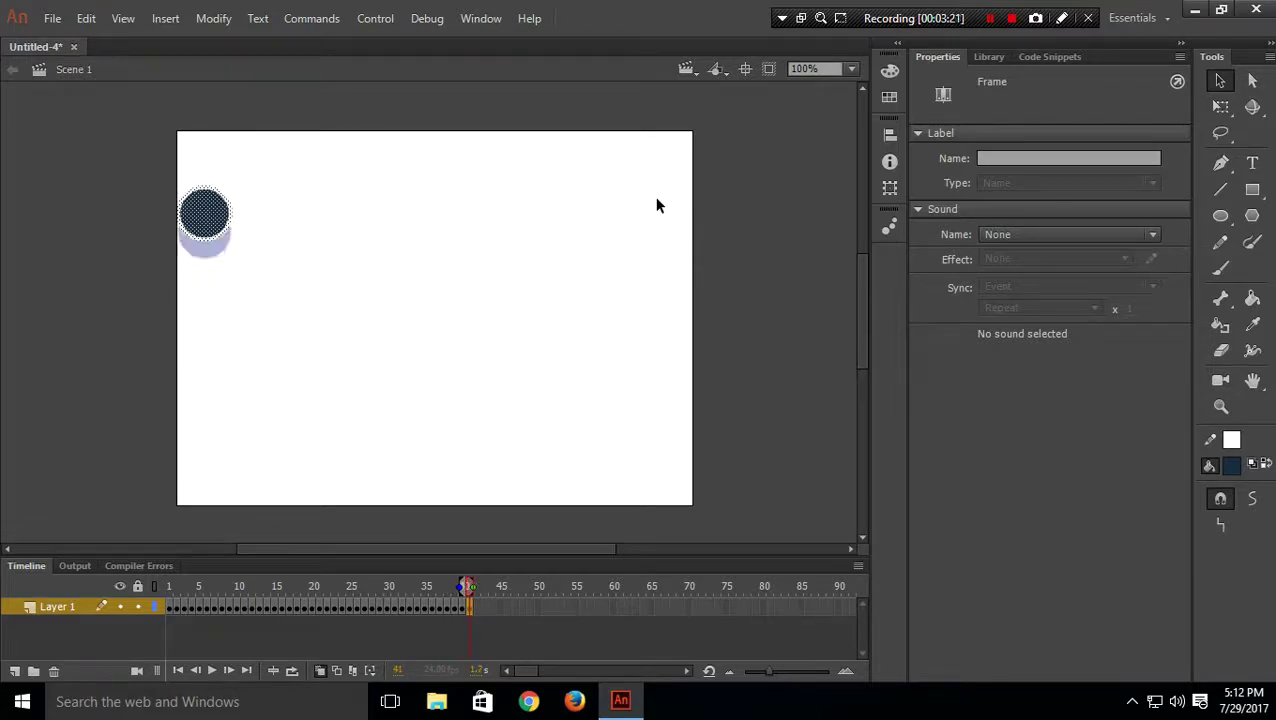
key(F6)
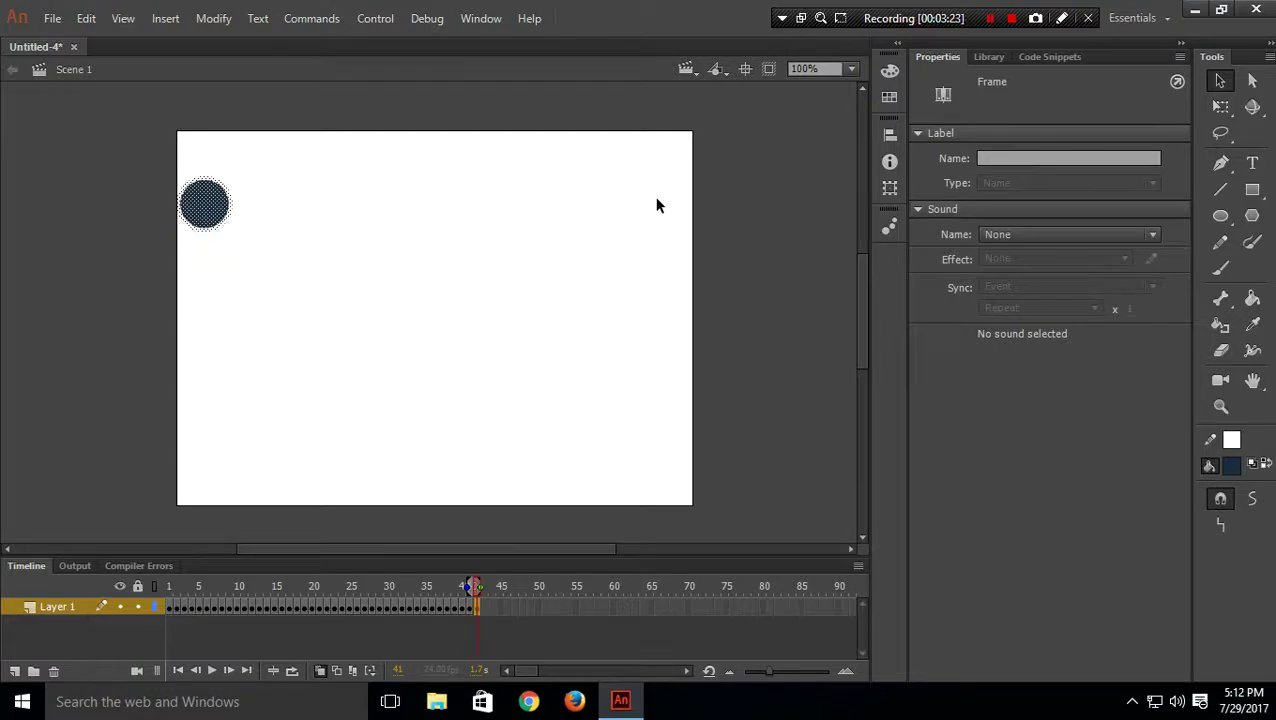
key(shift+Up)
key(shift+Up)
key(shift+Up)
key(F6)
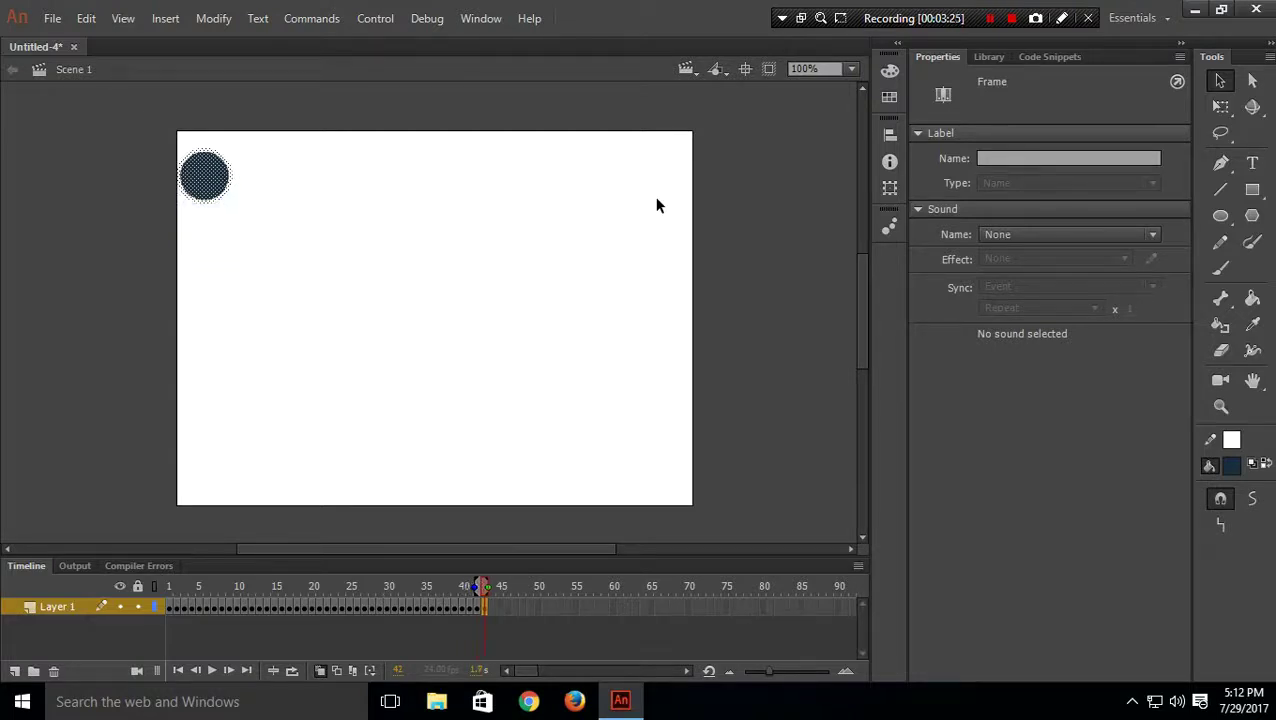
key(shift+Up)
key(shift+Up)
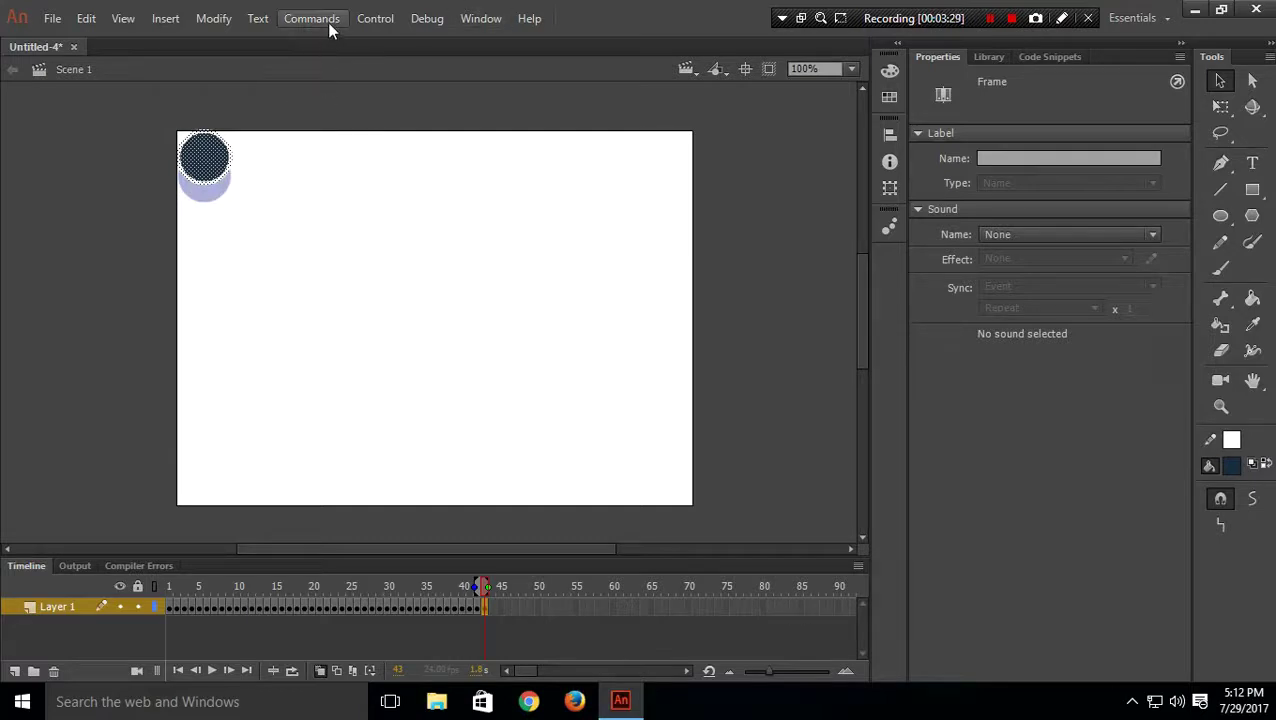
click(368, 20)
click(392, 177)
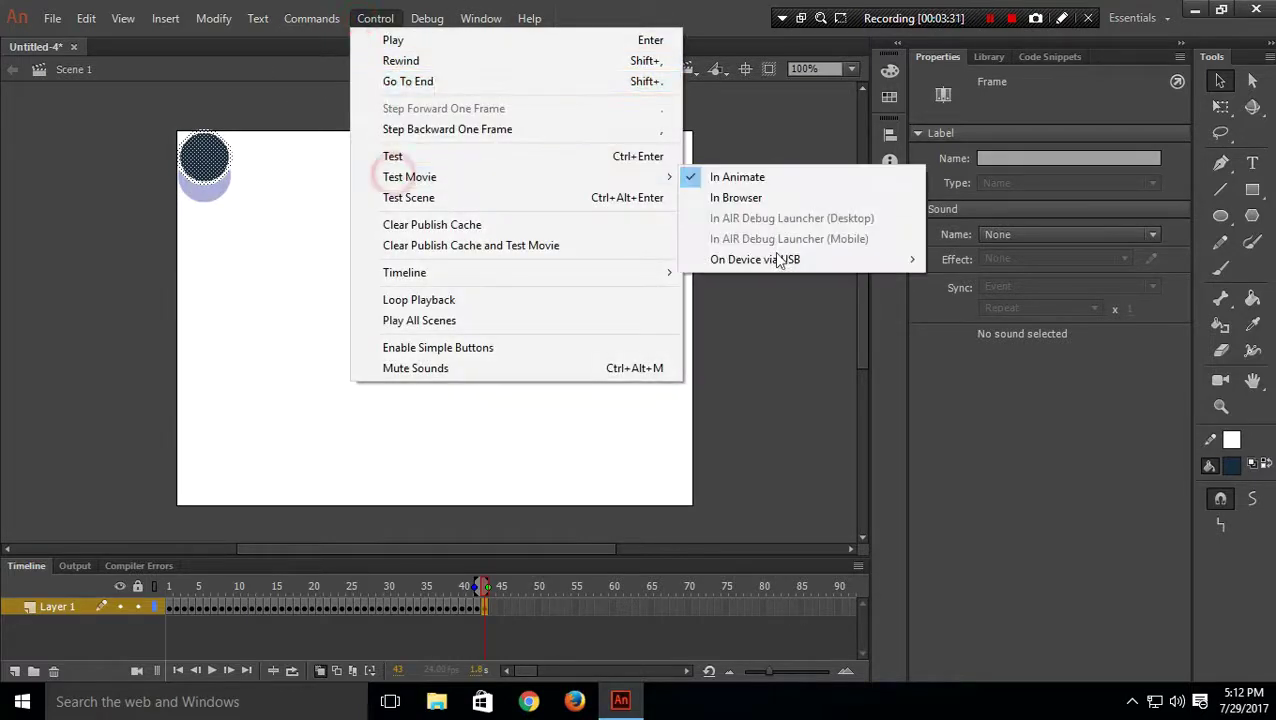
click(791, 180)
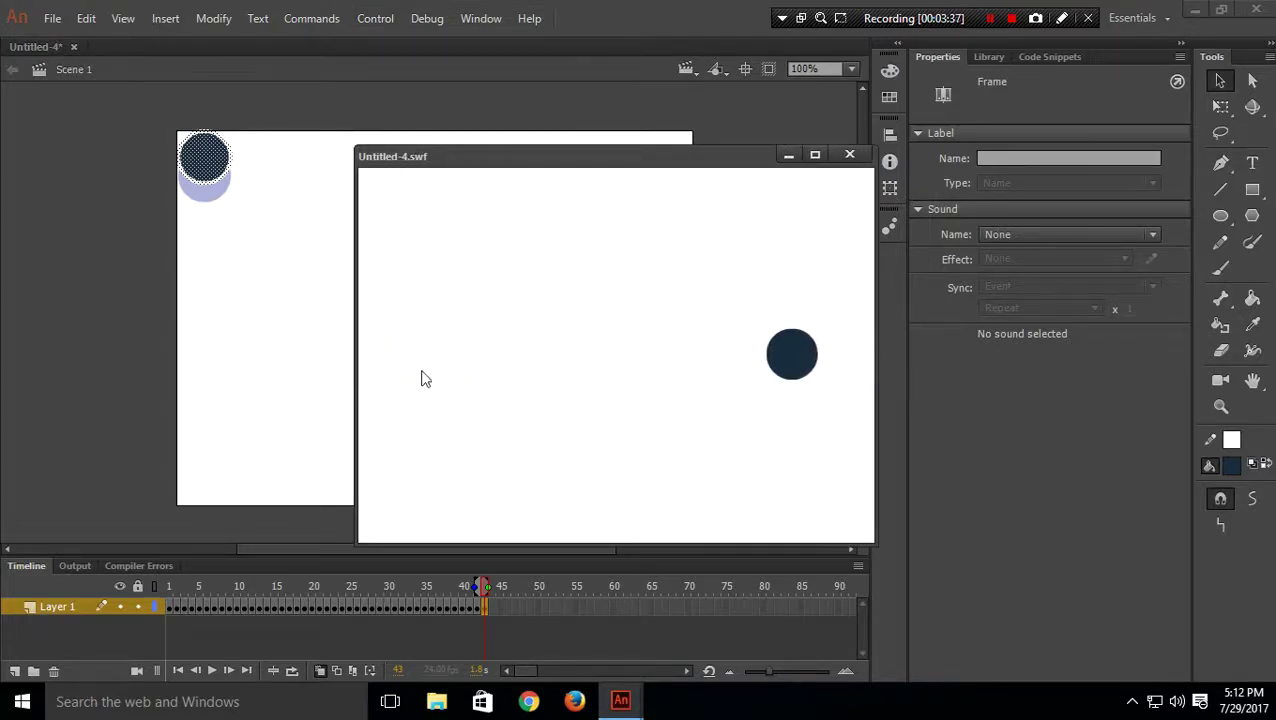
click(846, 154)
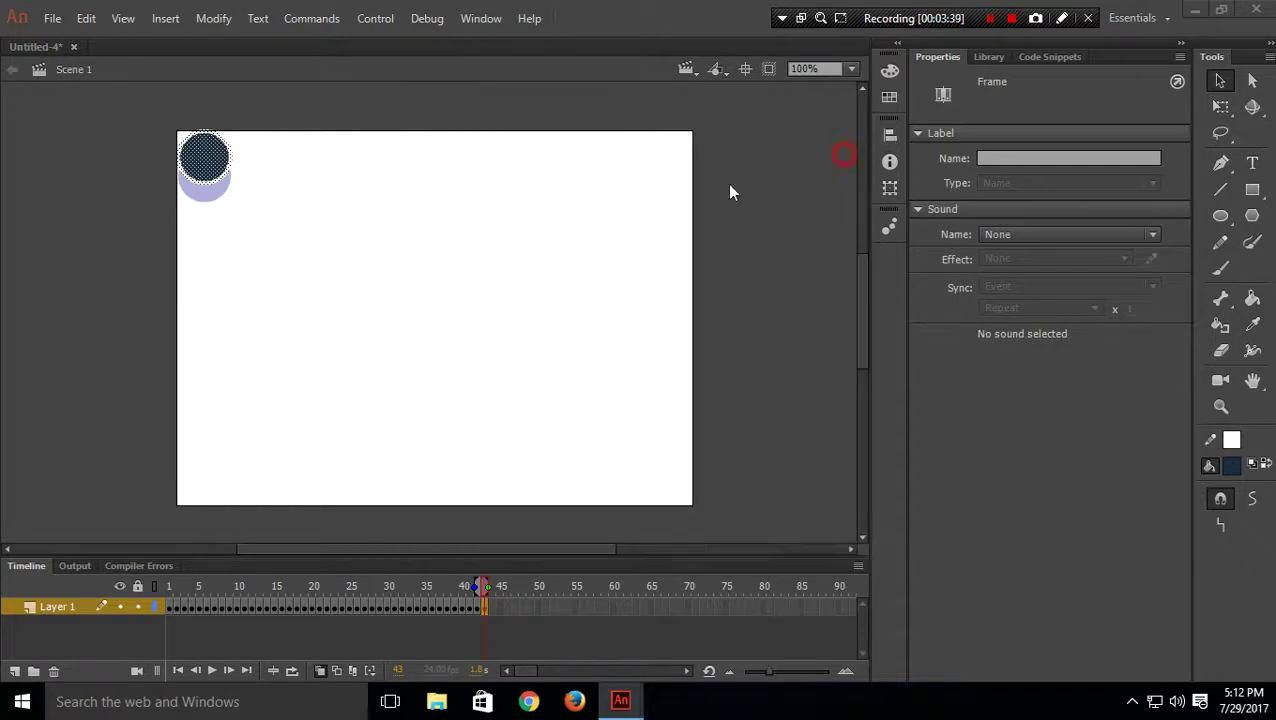
click(178, 160)
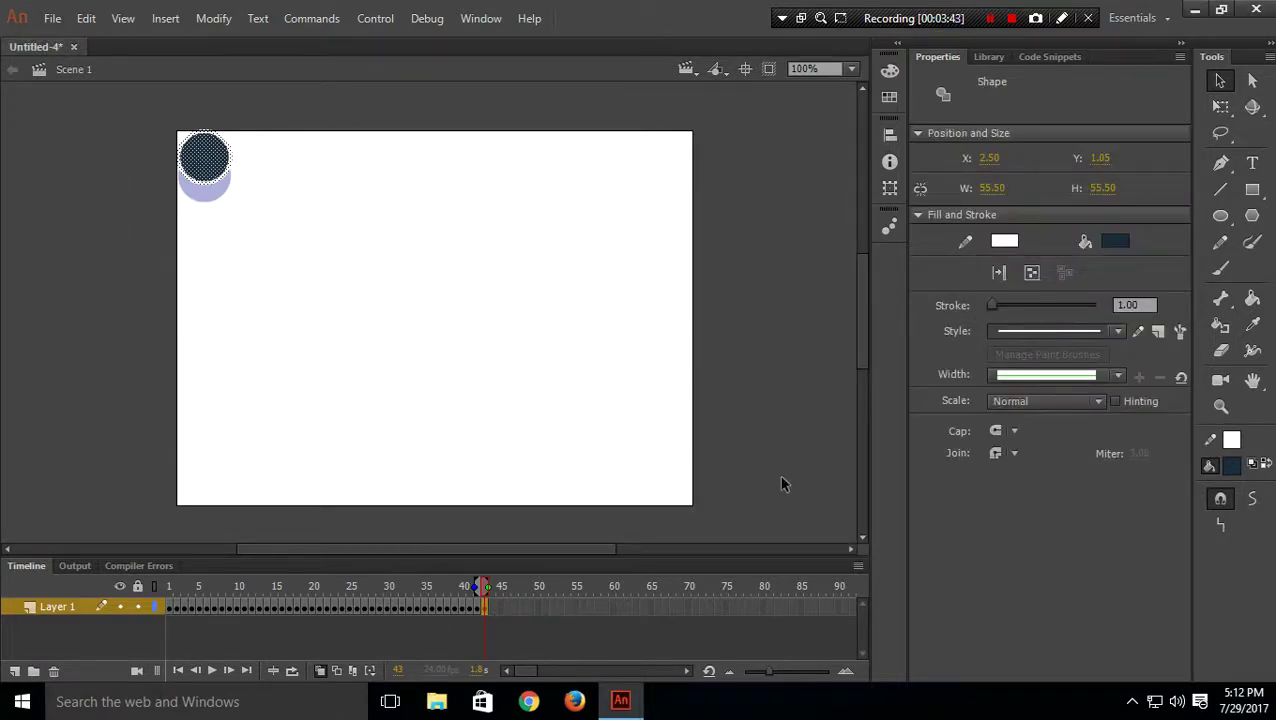
Add keyframes 44–49 lowering the circle down the left edge to Y 171.05, then test the movie
key(period)
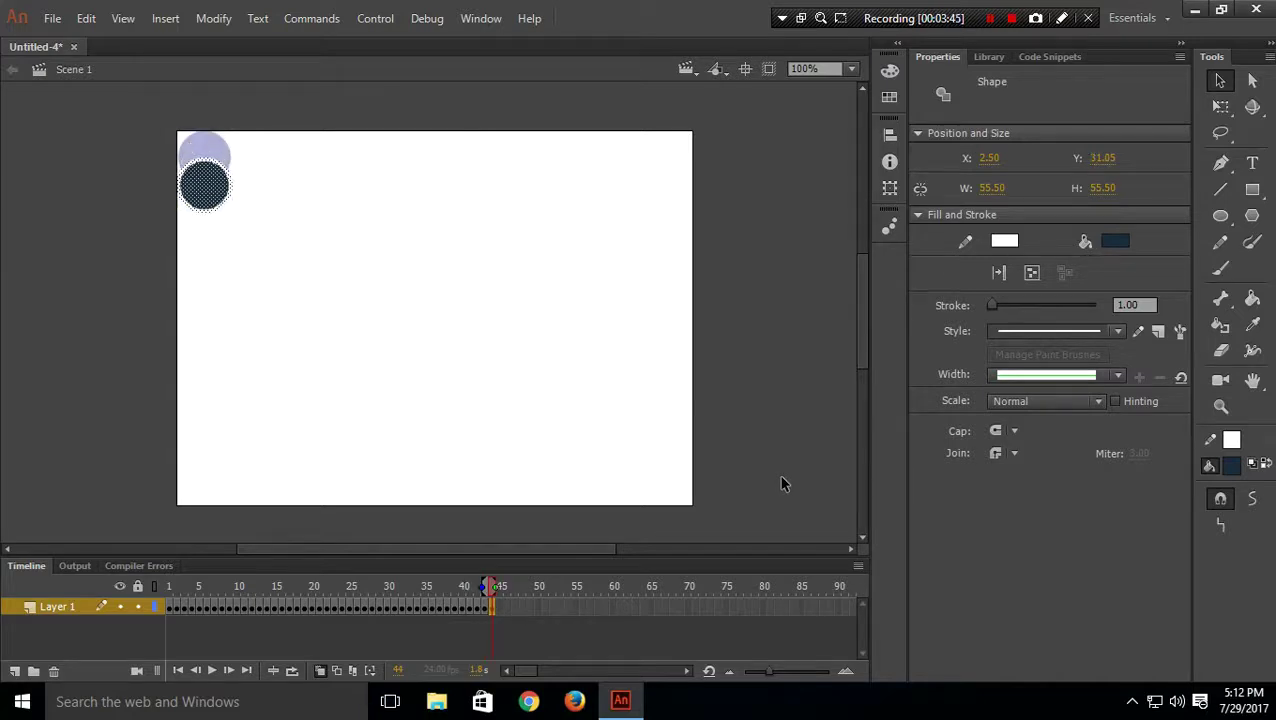
key(F6)
key(shift+Down)
key(shift+Down)
key(shift+Down)
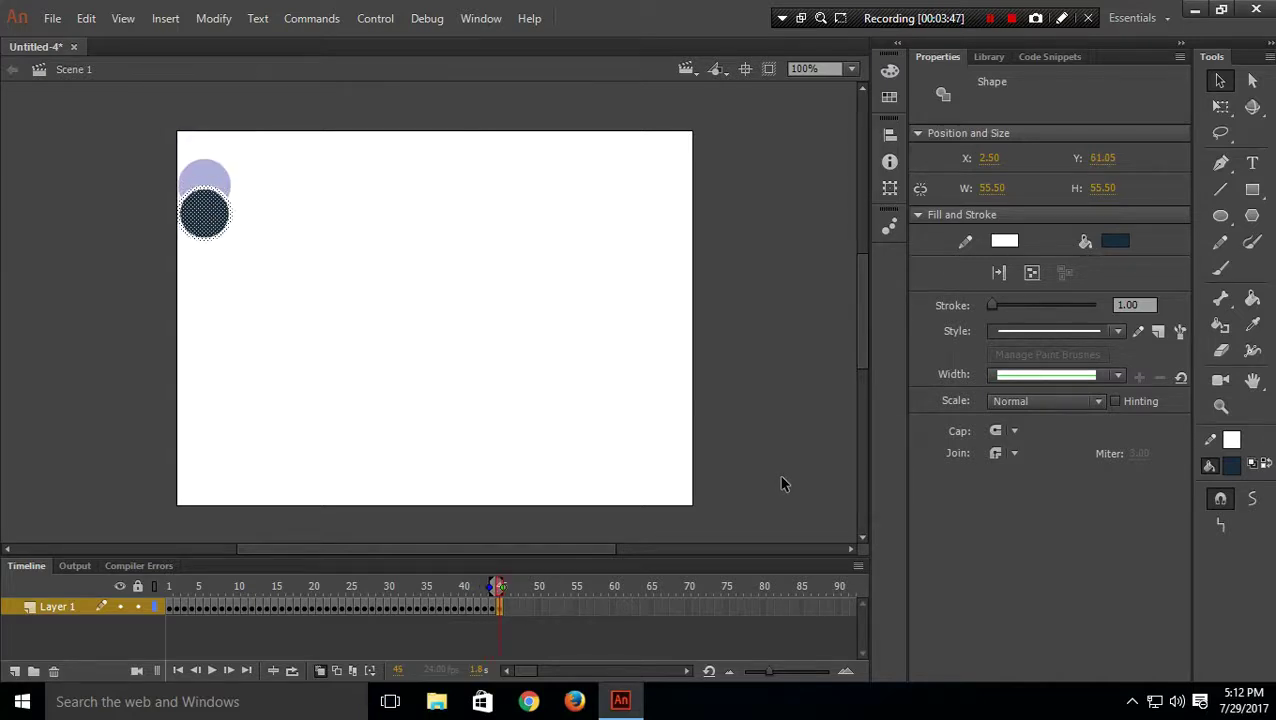
key(F6)
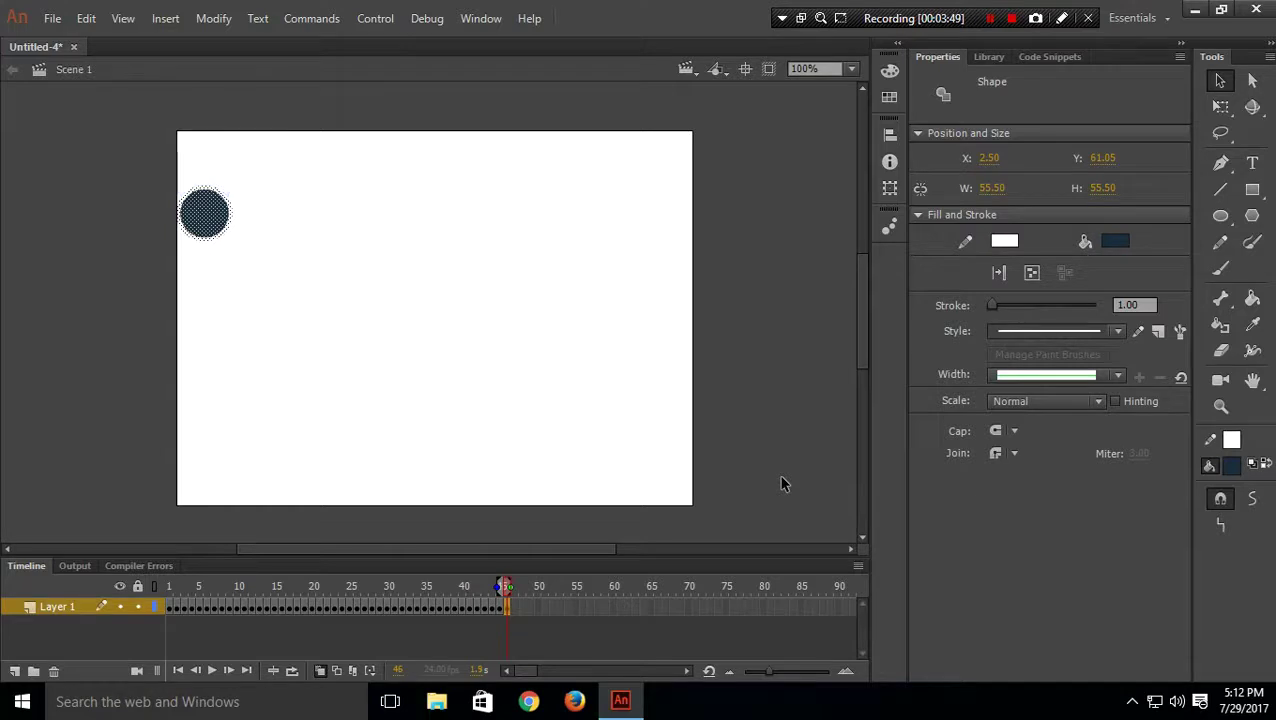
key(shift+Down)
key(shift+Down)
key(shift+Down)
key(shift+Down)
key(F6)
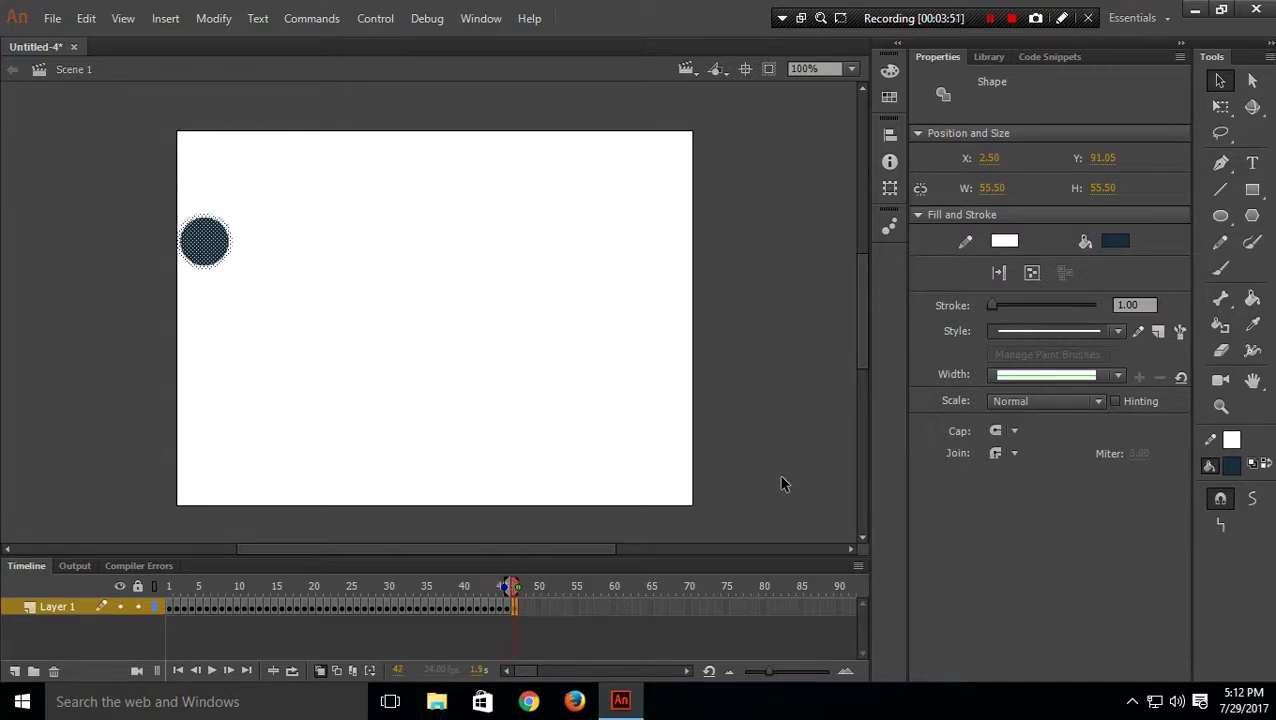
key(shift+Down)
key(shift+Down)
key(shift+Down)
key(F6)
key(shift+Down)
key(shift+Down)
key(shift+Down)
key(shift+Down)
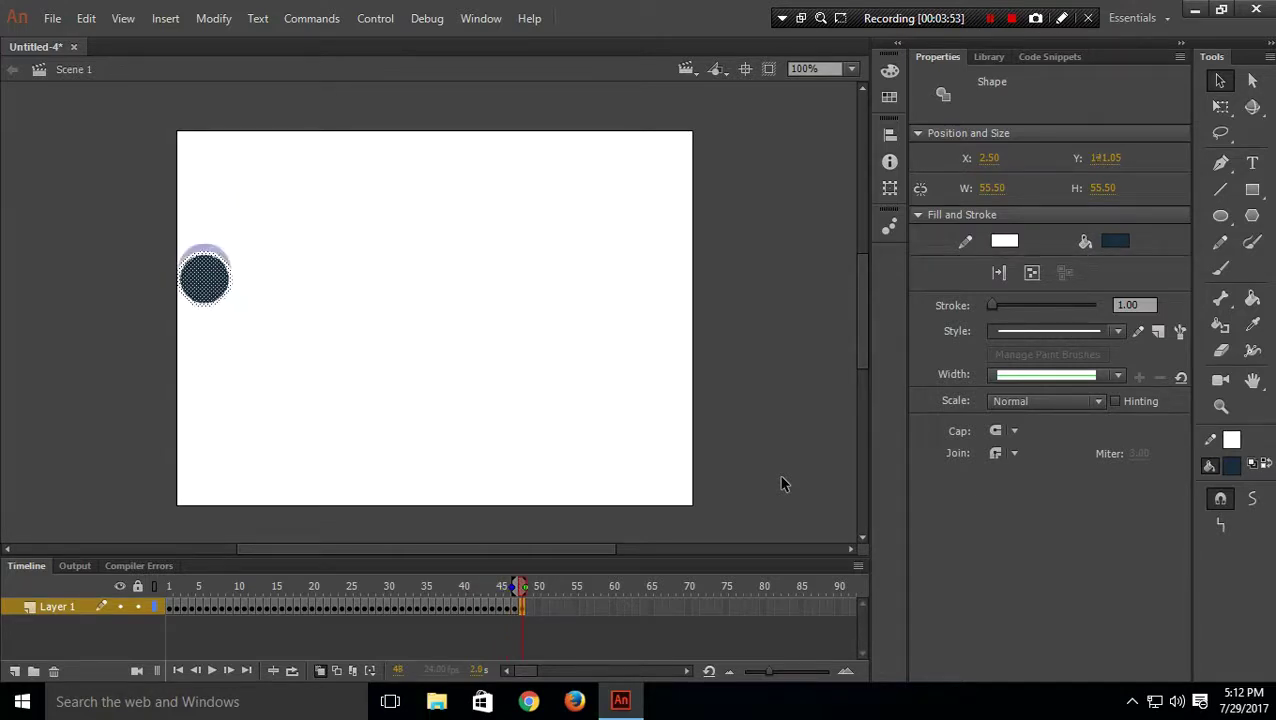
key(F6)
key(shift+Down)
key(shift+Down)
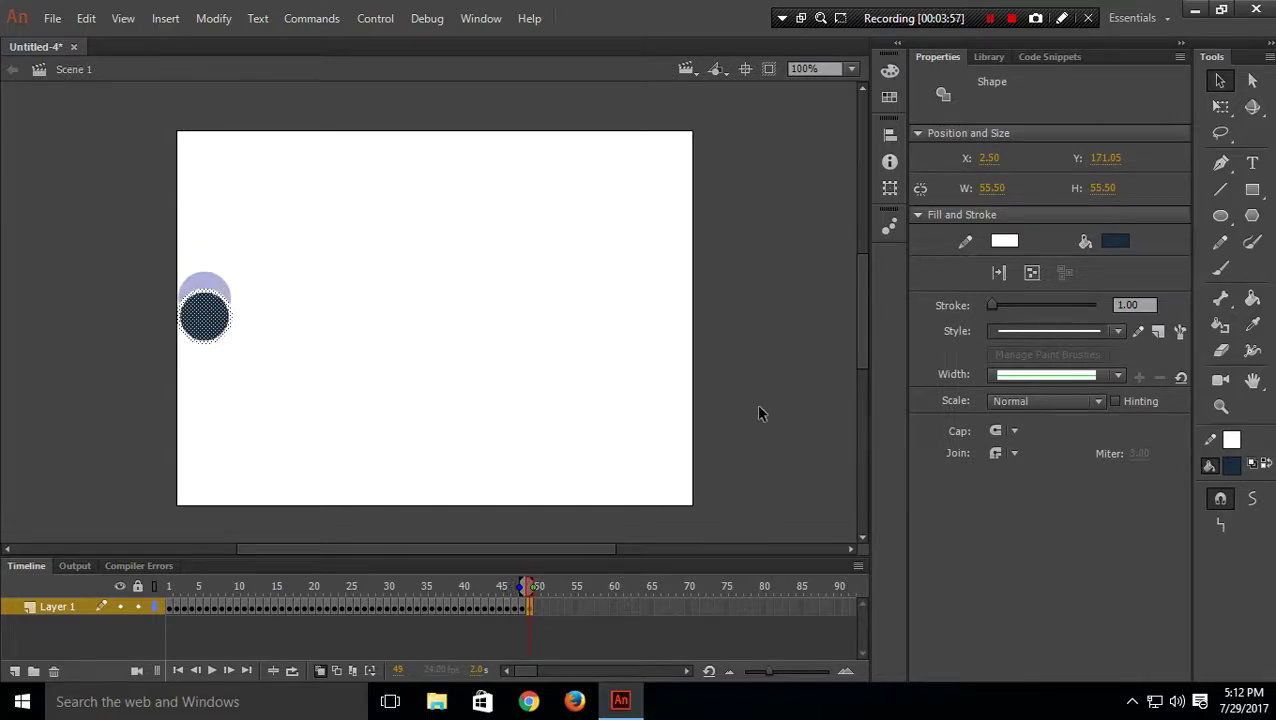
key(ctrl+Return)
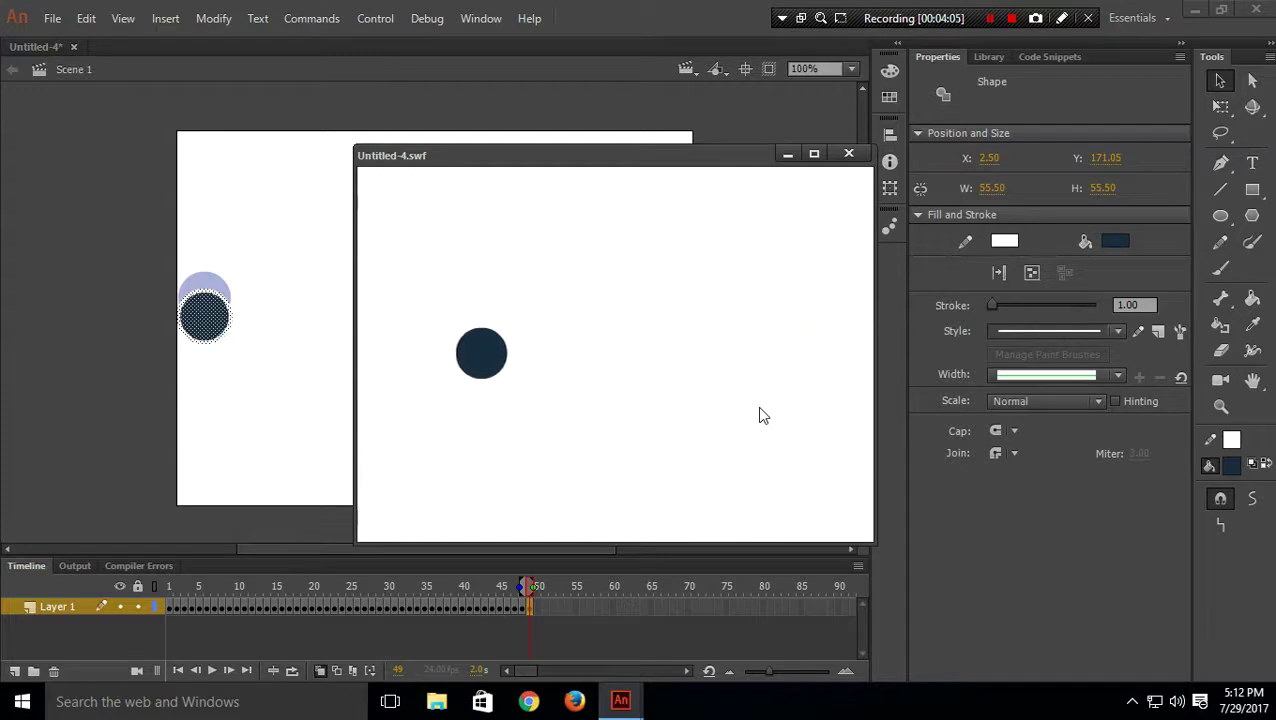
Close the Untitled-4.swf test window and deselect the circle on the stage
click(612, 344)
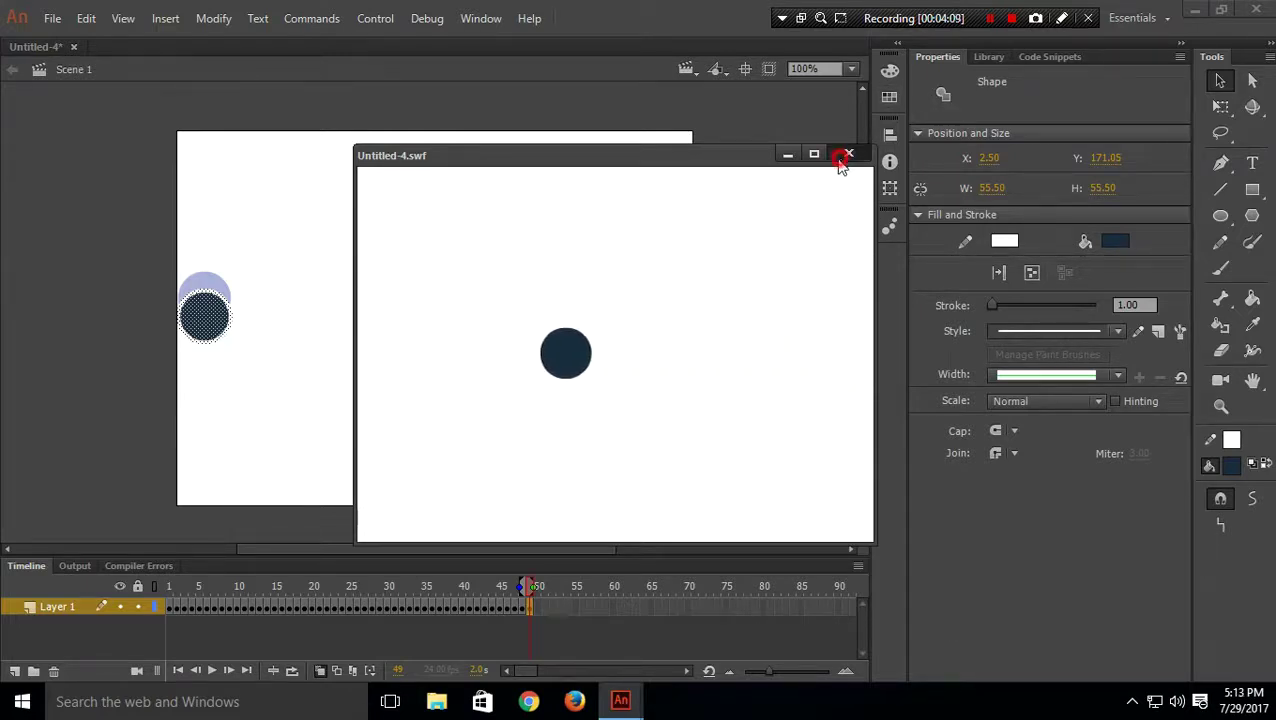
click(849, 153)
click(455, 277)
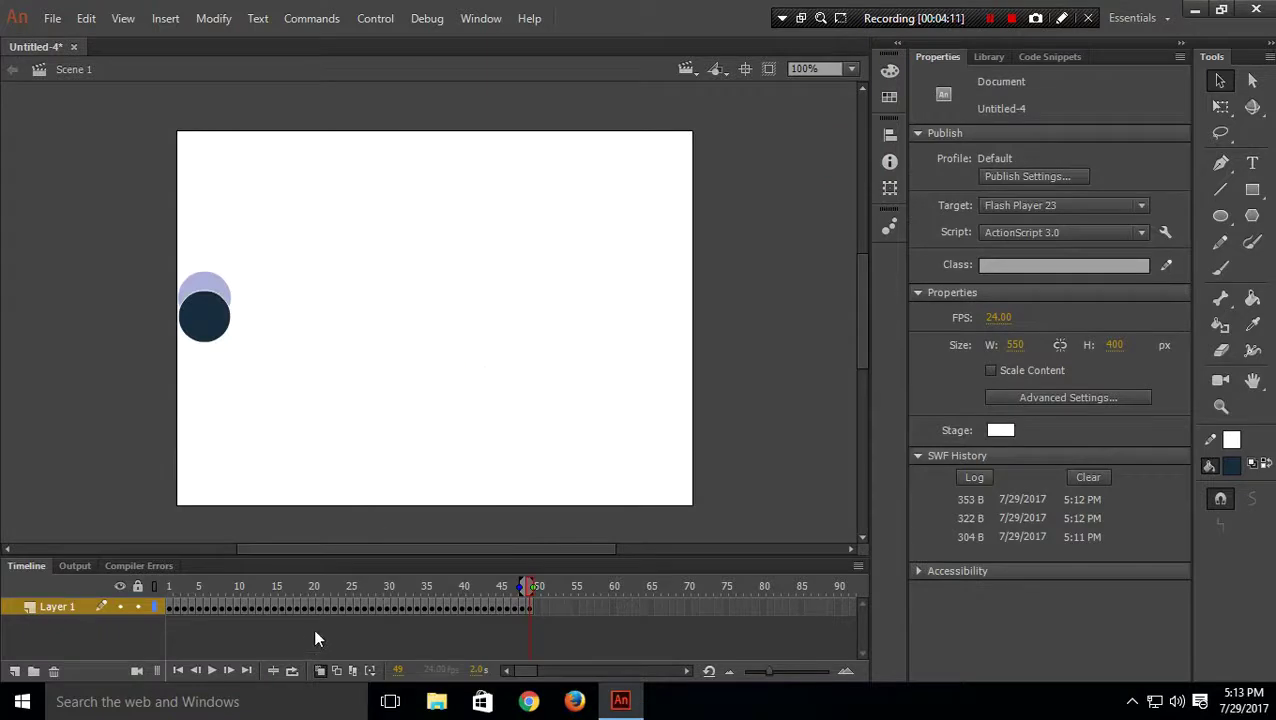
Turn off onion skinning
click(318, 671)
right_click(493, 251)
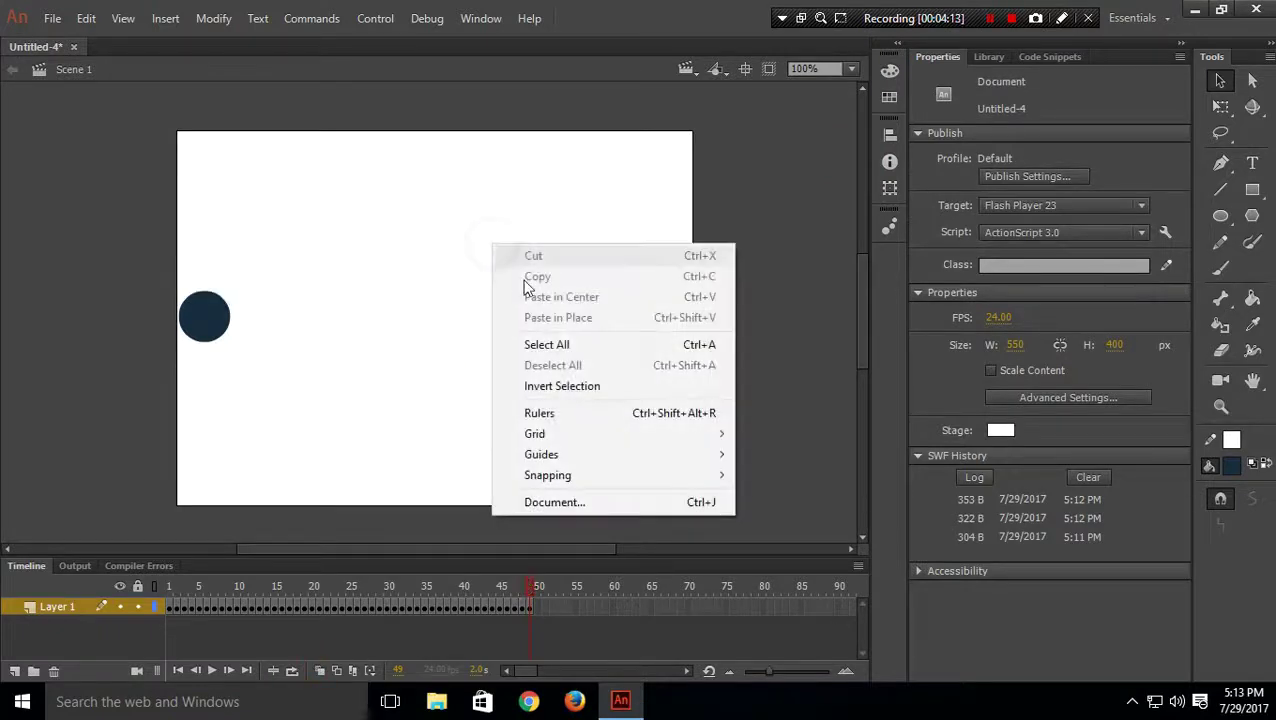
click(497, 201)
Open Save As and choose the Desktop as the save location
click(50, 18)
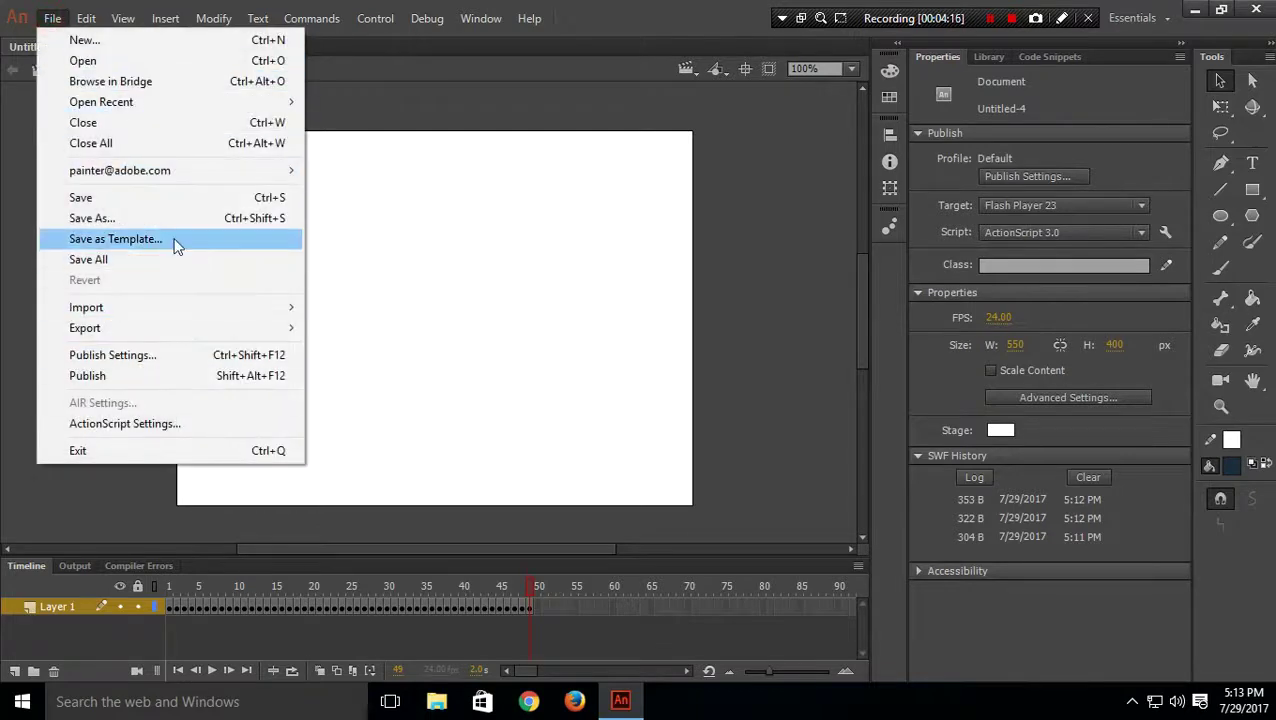
click(121, 216)
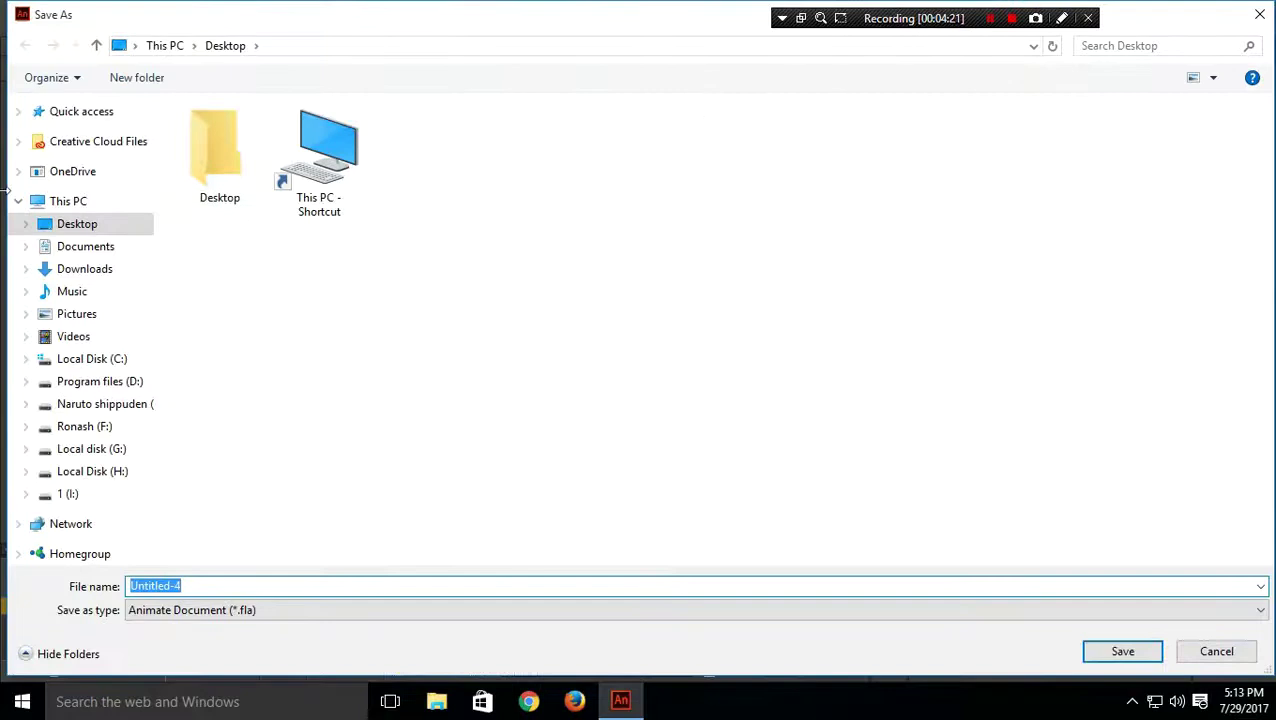
click(80, 226)
Rename the file to 'moving animation with key frame.fla', save it on the Desktop, and quit Animate
click(199, 590)
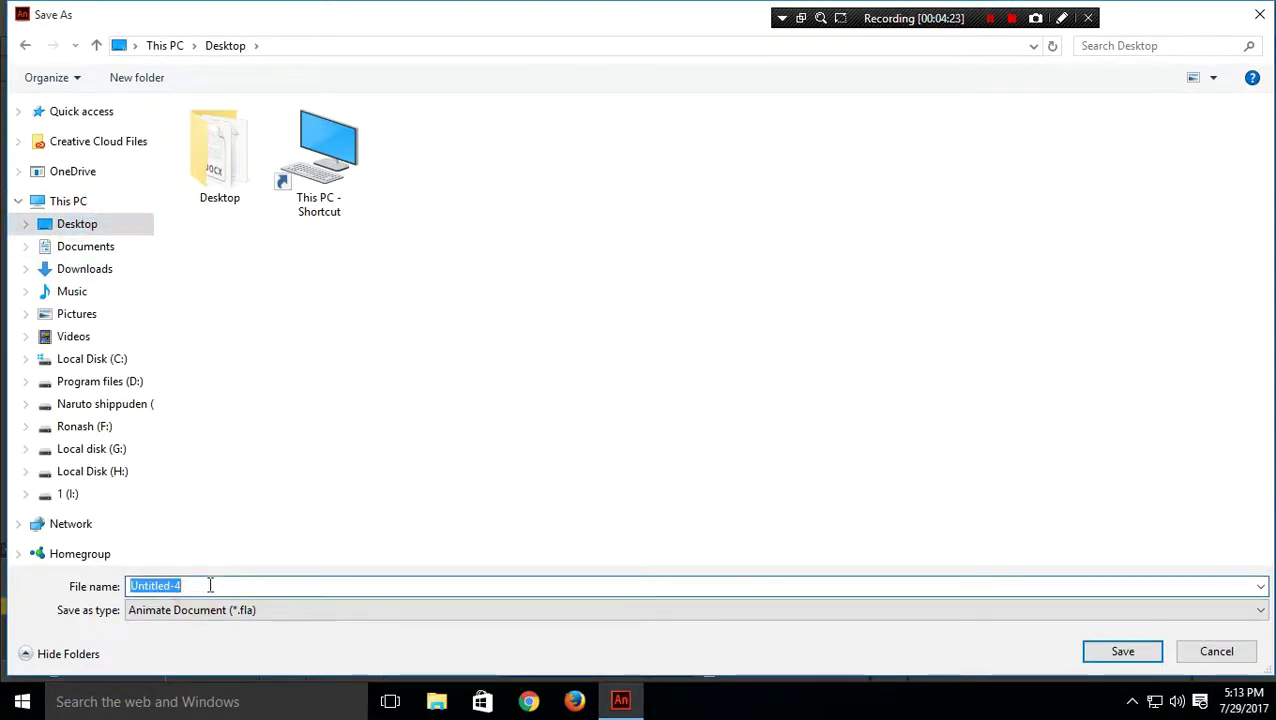
text(ANIMATION )
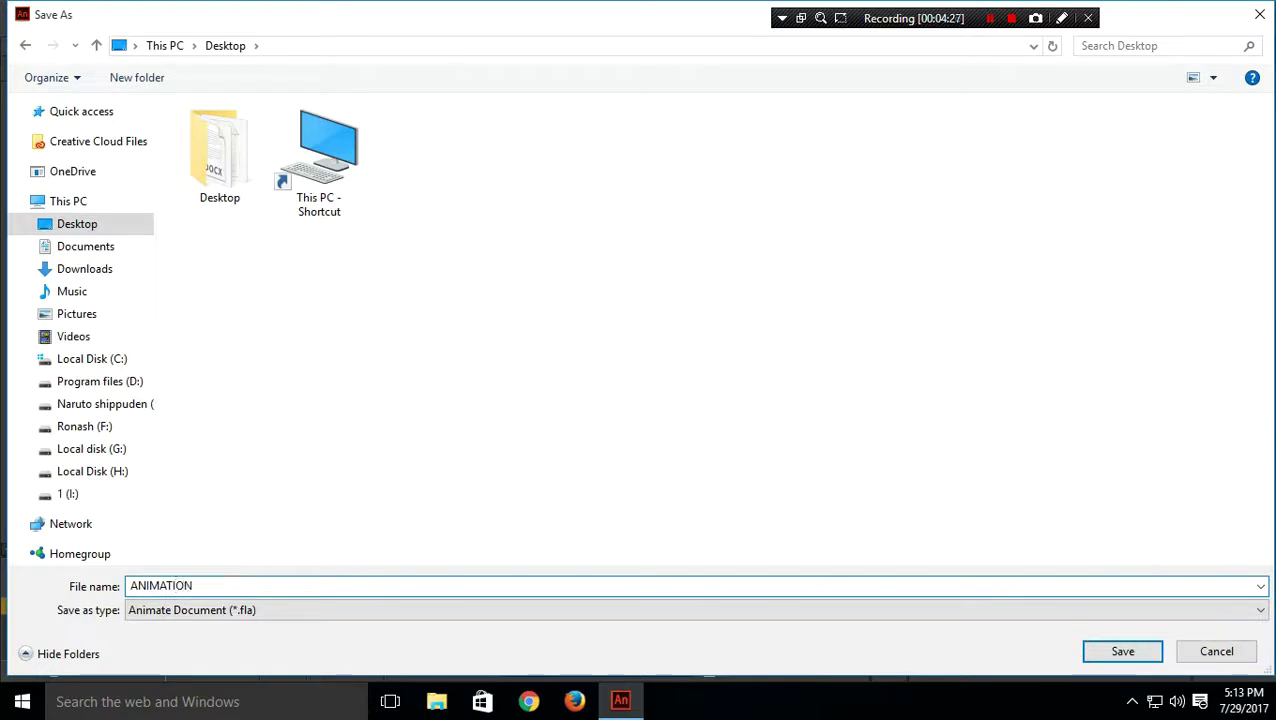
text(WITH KEYFRAME)
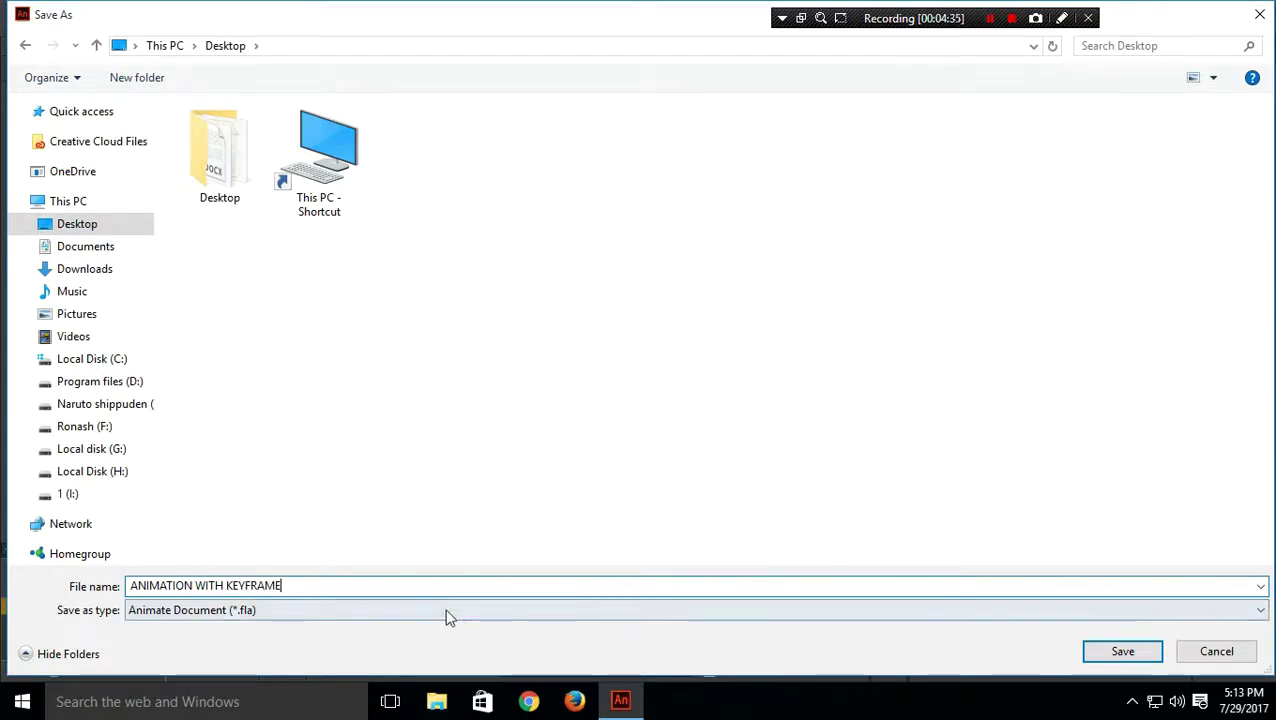
key(ctrl+a)
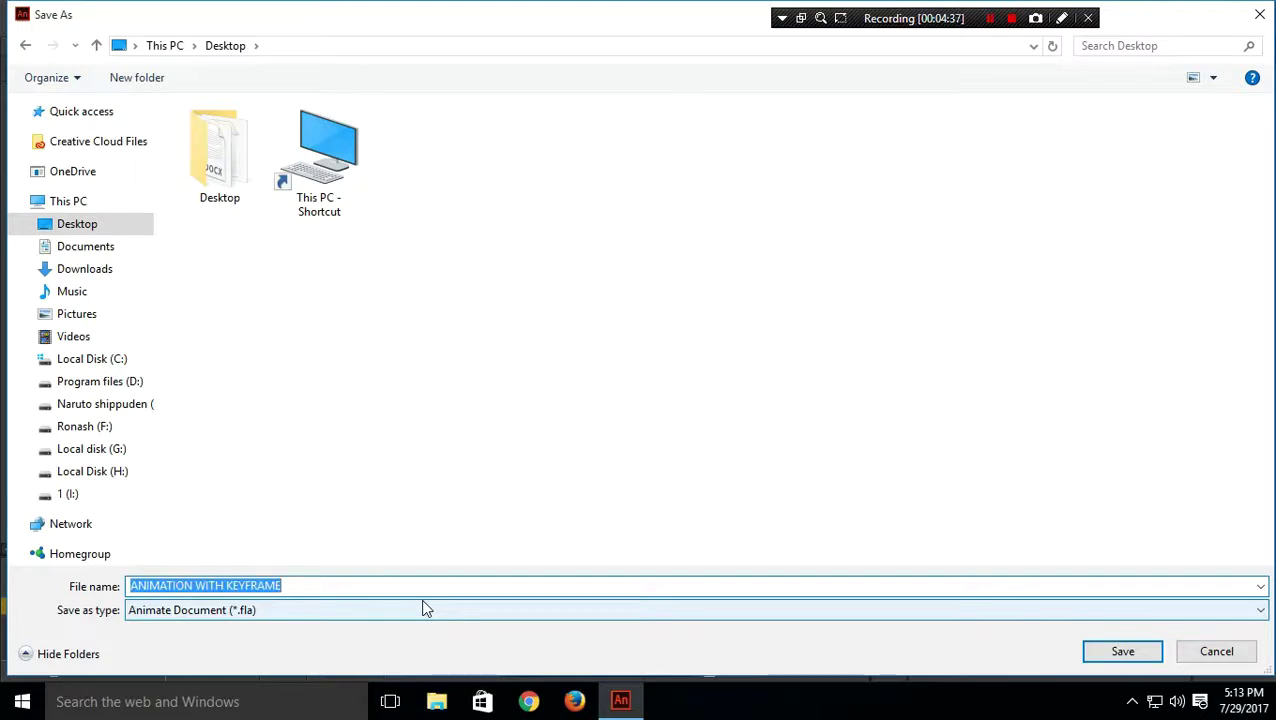
key(BackSpace)
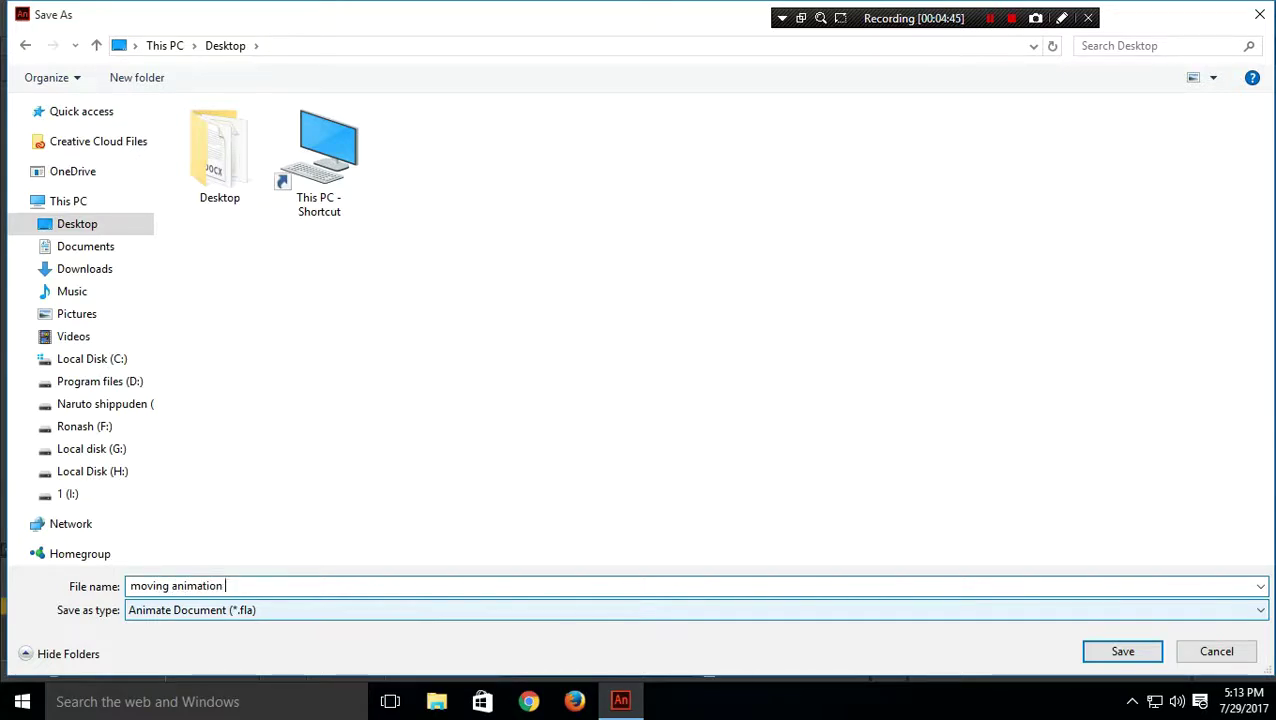
text(h key frame)
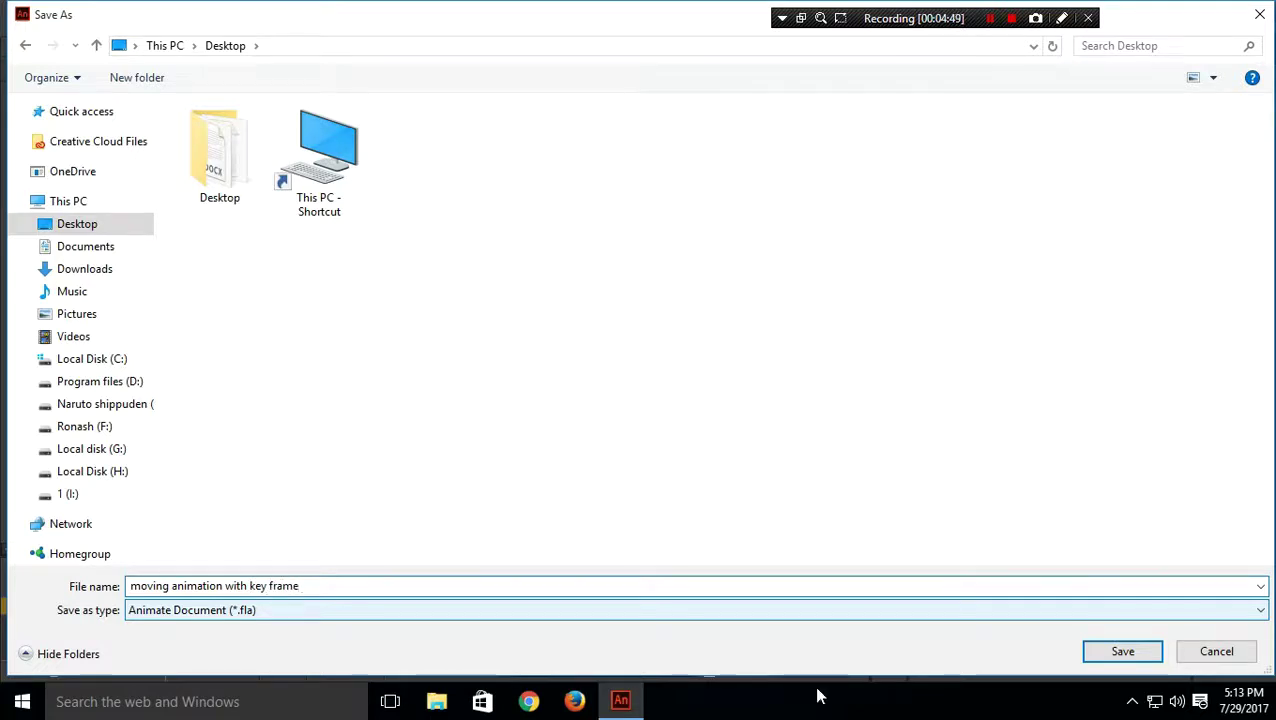
click(1085, 662)
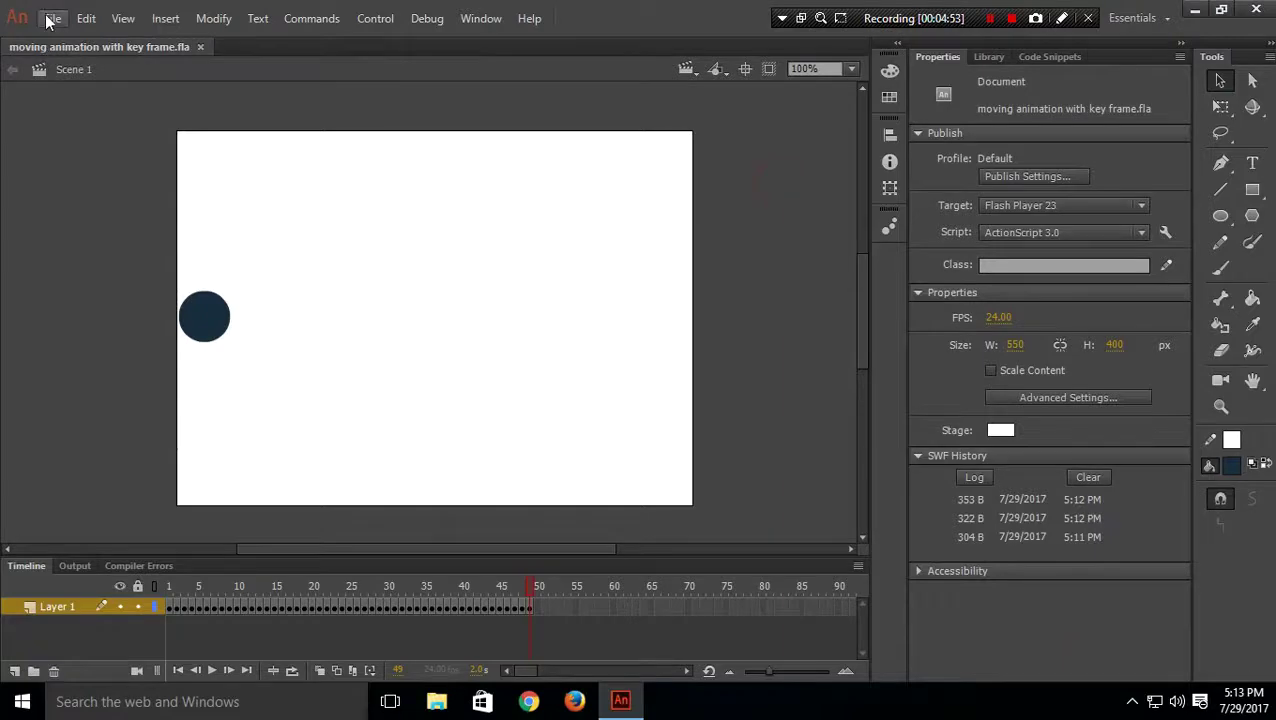
key(ctrl+q)
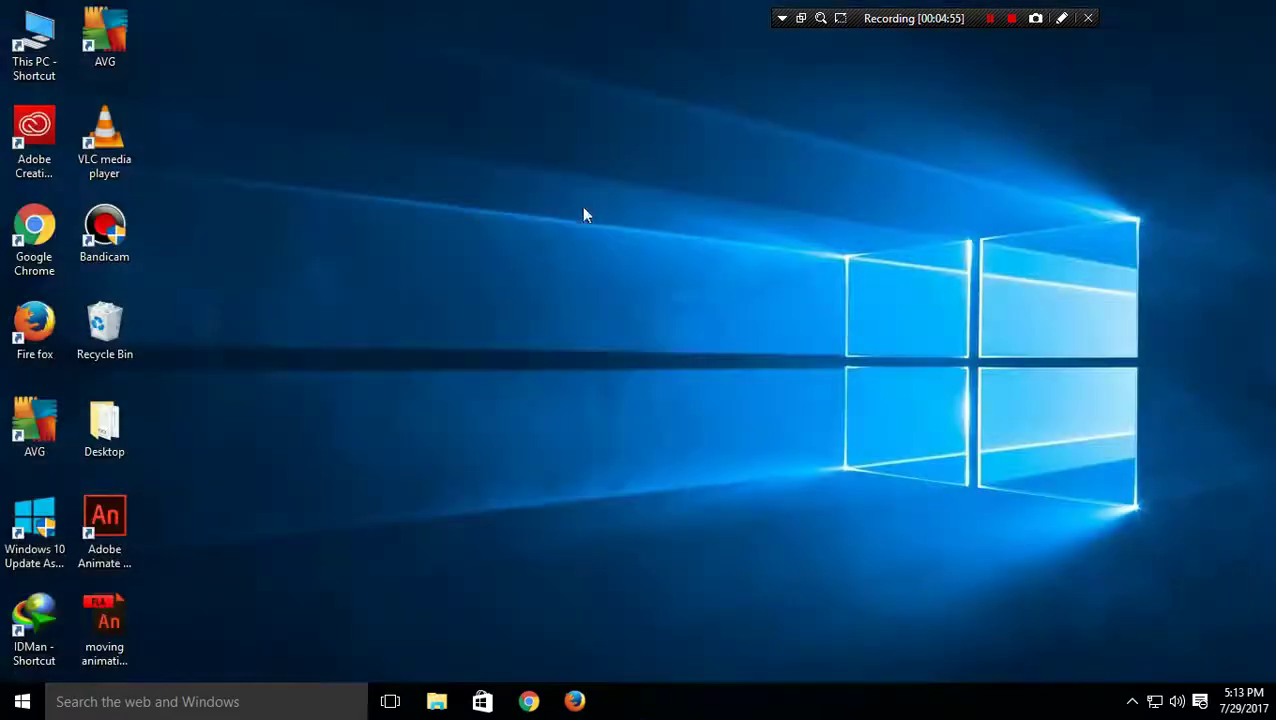